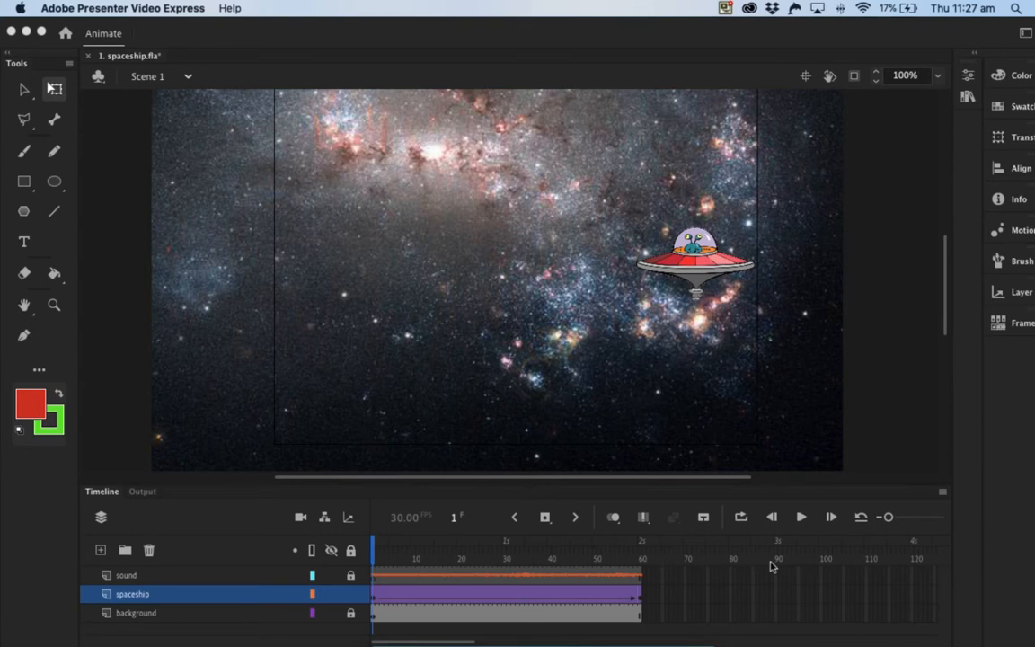
Step: Play the existing spaceship animation, scrub back through it and return the playhead to frame 1
{"action": "left_click", "coordinate": [802, 518]}
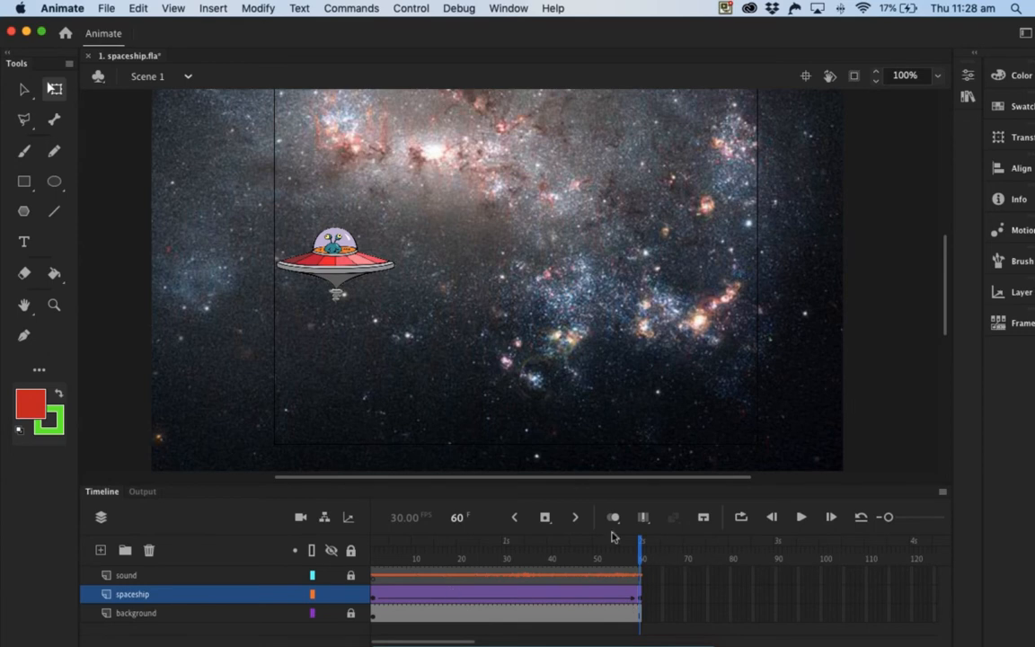
{"action": "left_click_drag", "start_coordinate": [641, 548], "coordinate": [426, 550]}
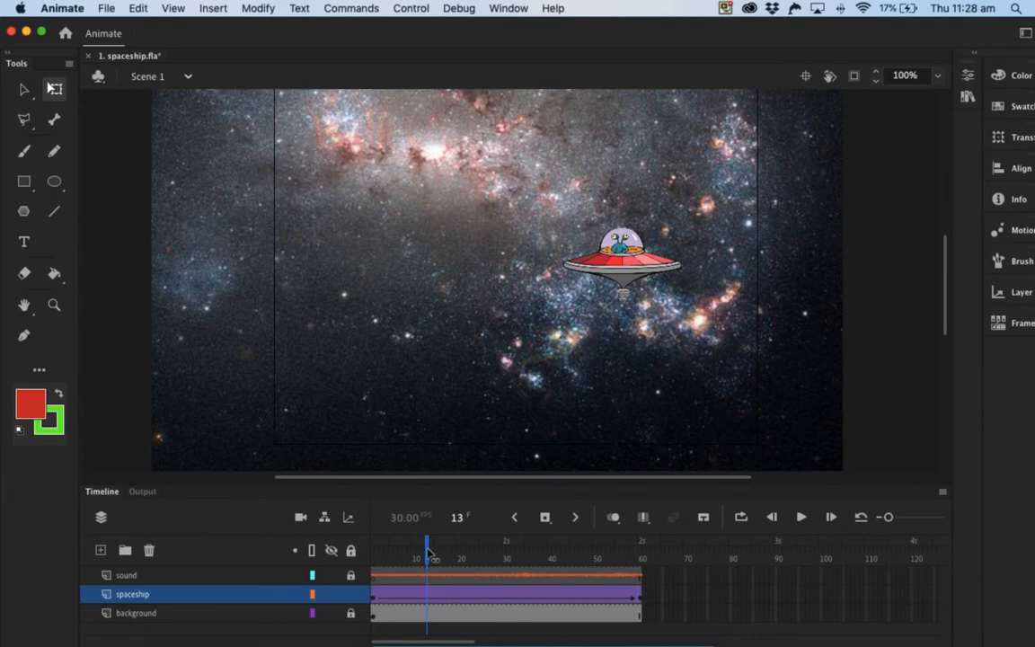
{"action": "left_click_drag", "start_coordinate": [427, 555], "coordinate": [372, 554]}
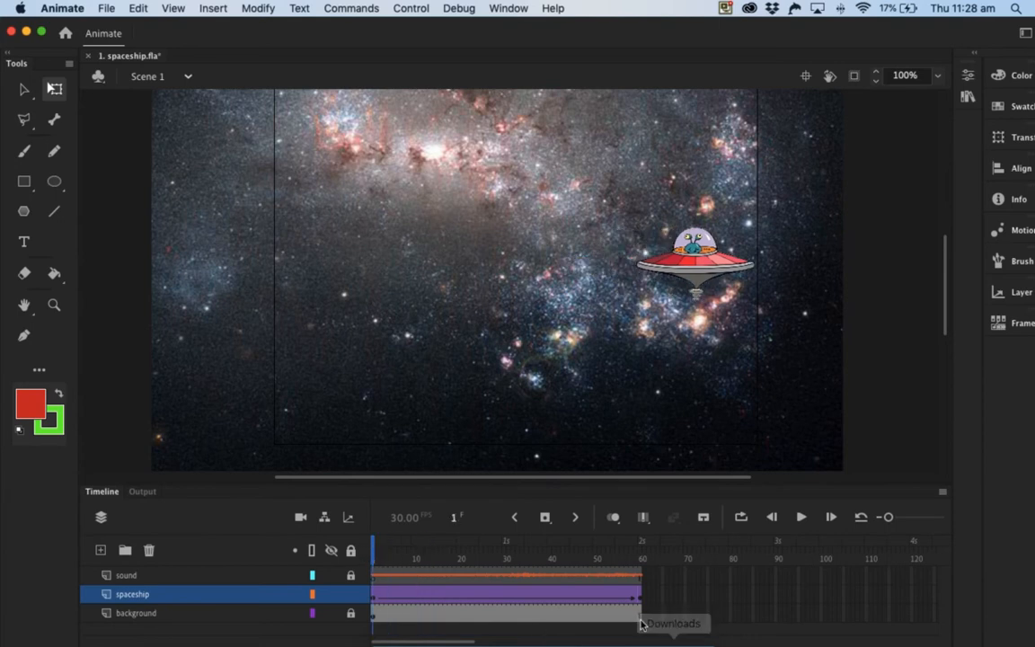
Step: Clear the spaceship layer's keyframe at frame 60 and remove the layer's classic tween, returning the playhead to frame 1
{"action": "left_click", "coordinate": [639, 597]}
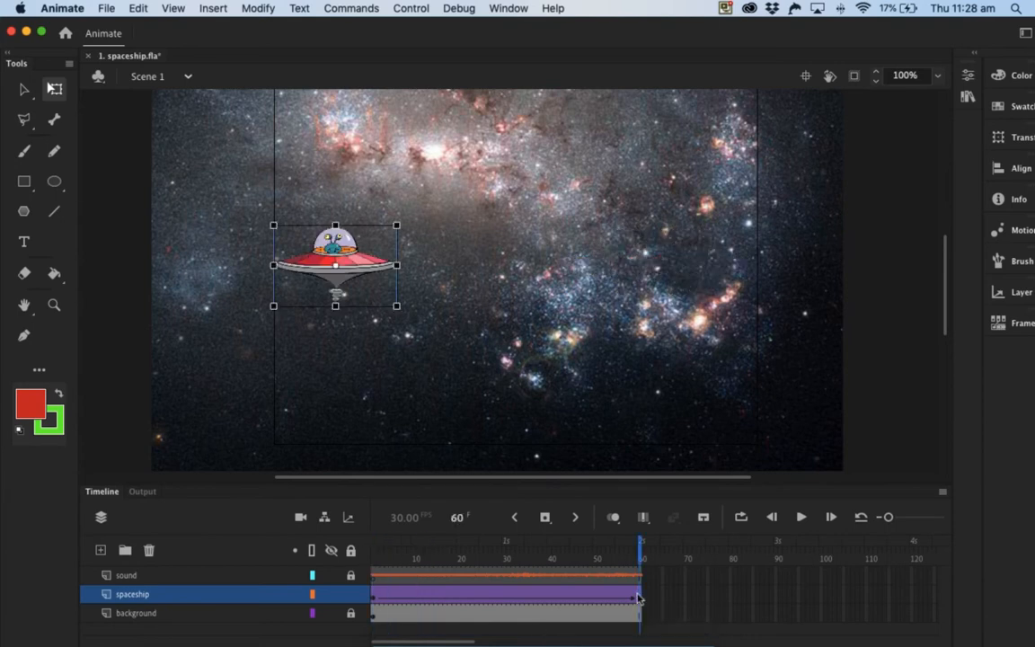
{"action": "right_click", "coordinate": [637, 598]}
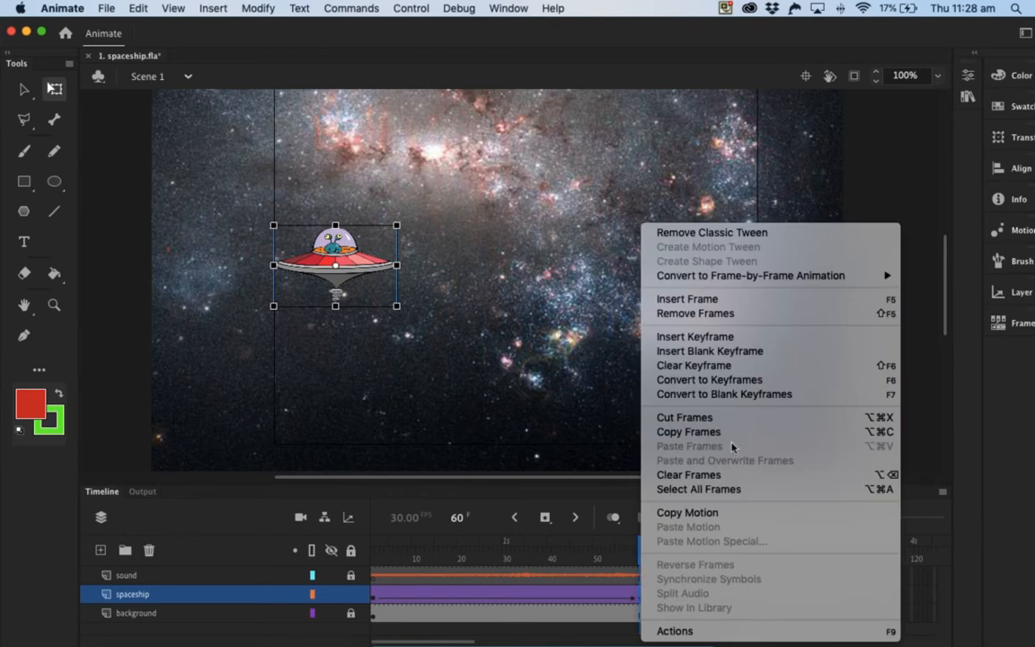
{"action": "left_click", "coordinate": [676, 366]}
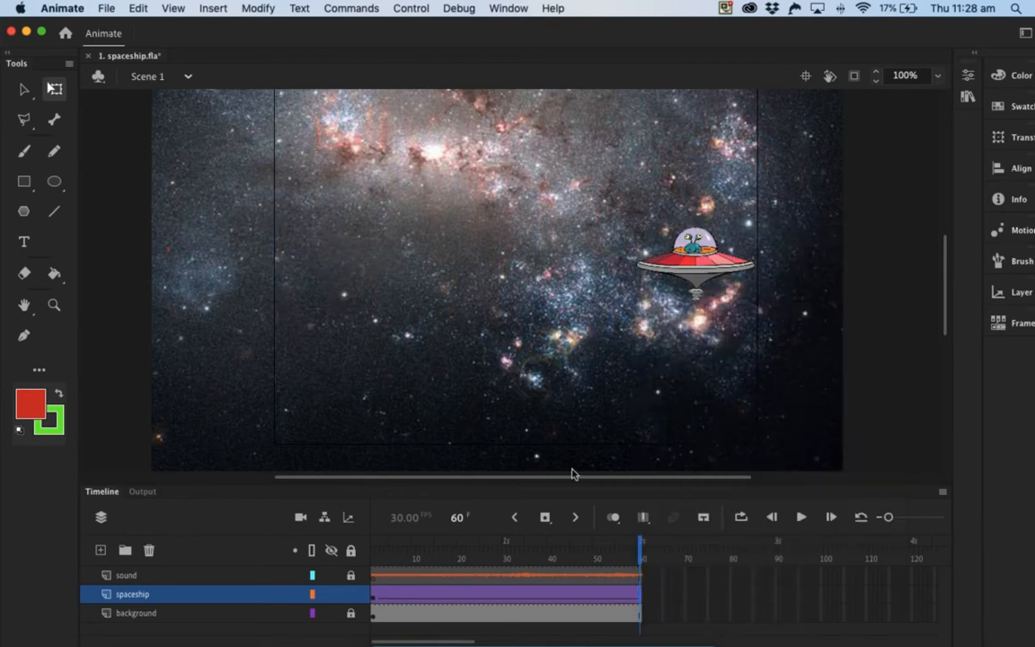
{"action": "left_click", "coordinate": [529, 594]}
{"action": "right_click", "coordinate": [528, 594]}
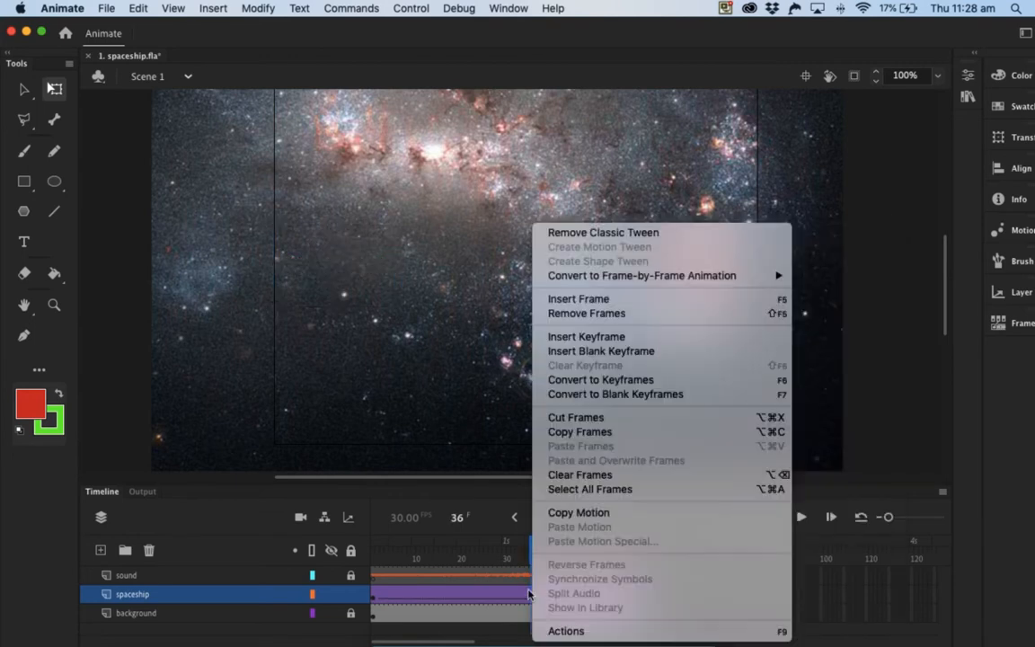
{"action": "left_click", "coordinate": [580, 232]}
{"action": "left_click", "coordinate": [472, 546]}
{"action": "left_click_drag", "start_coordinate": [459, 547], "coordinate": [373, 550]}
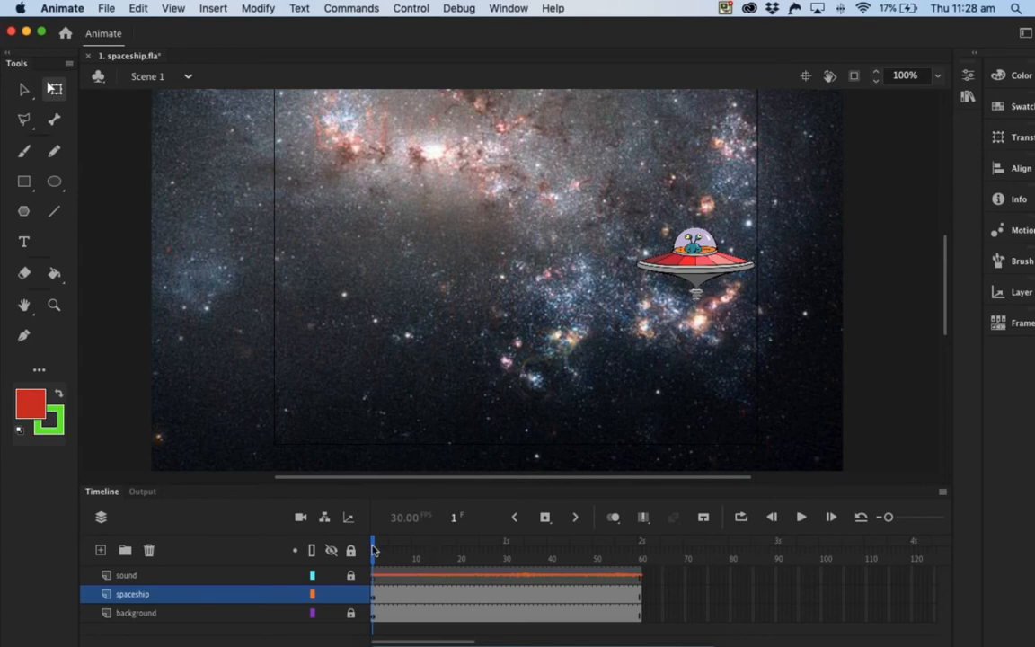
Step: Create a motion tween on the spaceship layer and move the spaceship straight across to the stage's left side at frame 60
{"action": "right_click", "coordinate": [389, 595]}
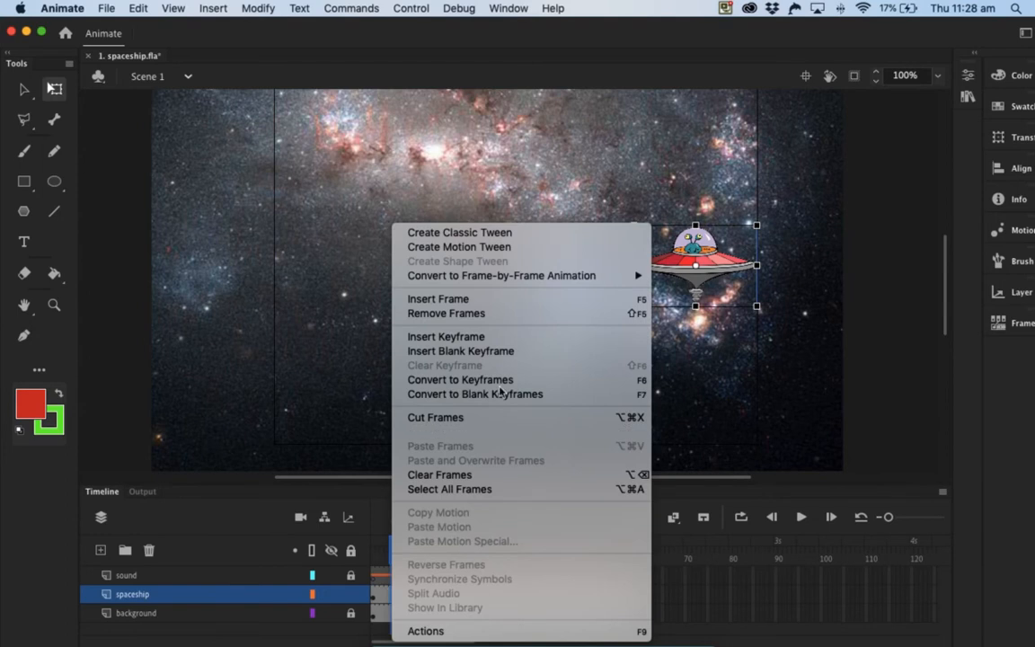
{"action": "left_click", "coordinate": [460, 247]}
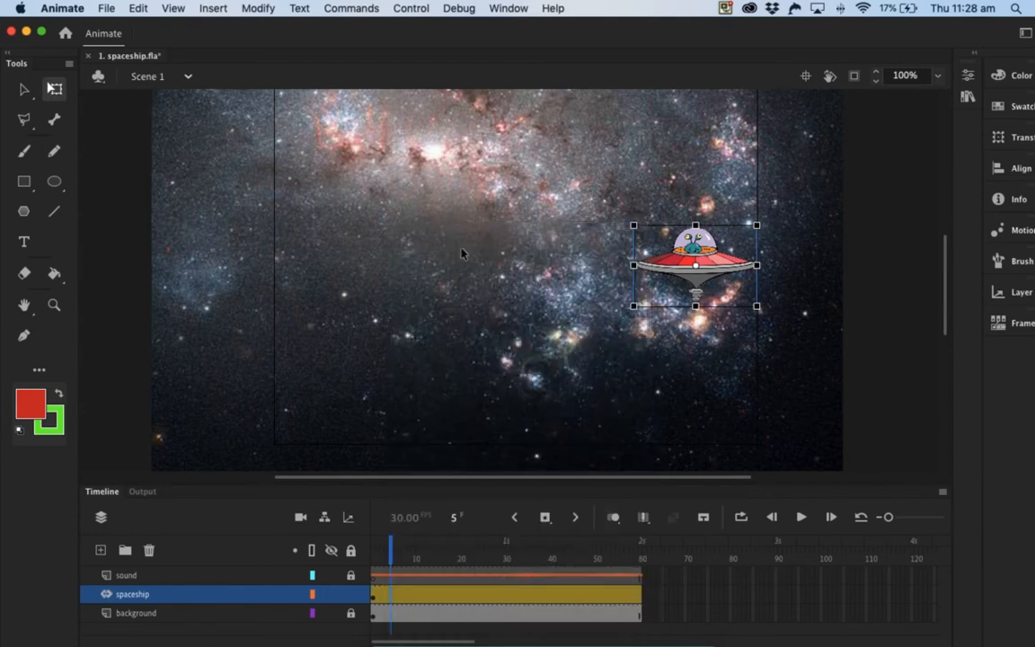
{"action": "left_click_drag", "start_coordinate": [389, 544], "coordinate": [640, 545]}
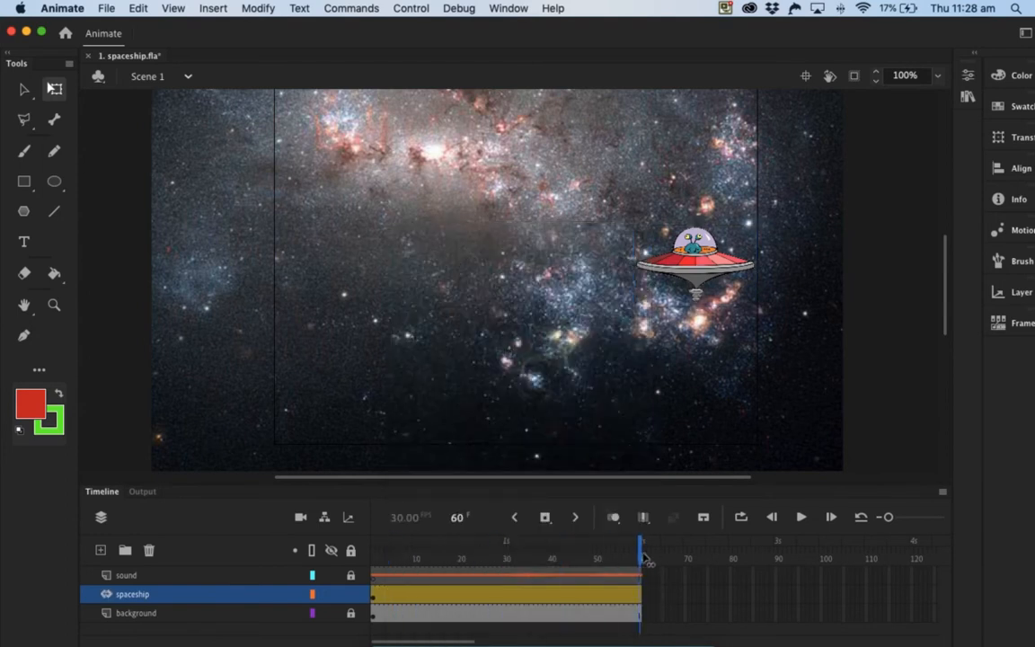
{"action": "left_click_drag", "start_coordinate": [686, 267], "coordinate": [337, 263]}
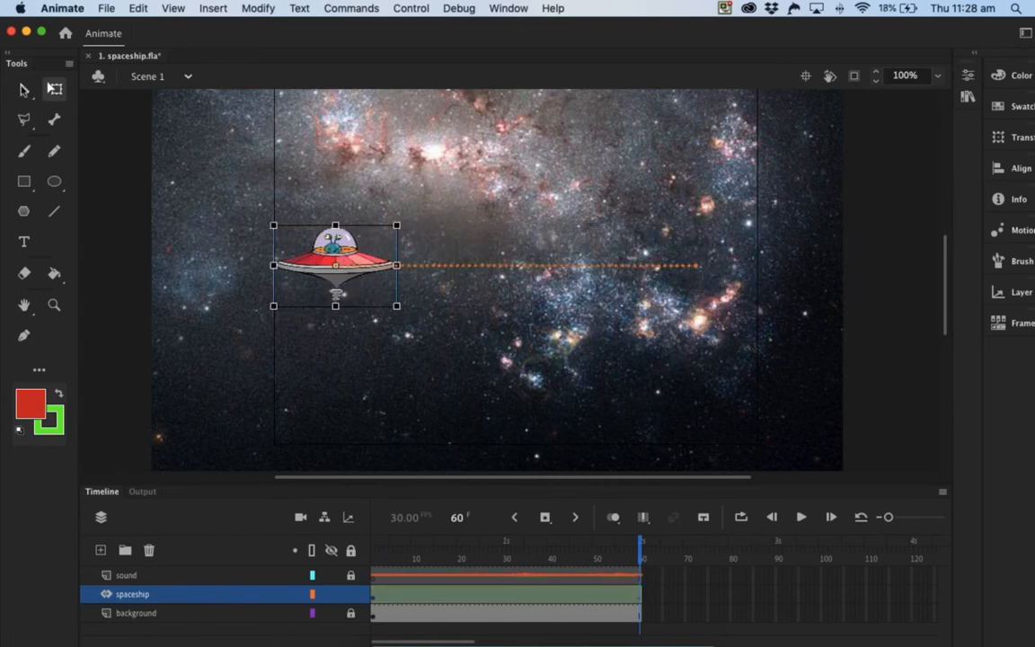
Step: With the Selection tool, bend the spaceship's straight motion path into a deep curve through the lower right of the stage
{"action": "left_click", "coordinate": [25, 89]}
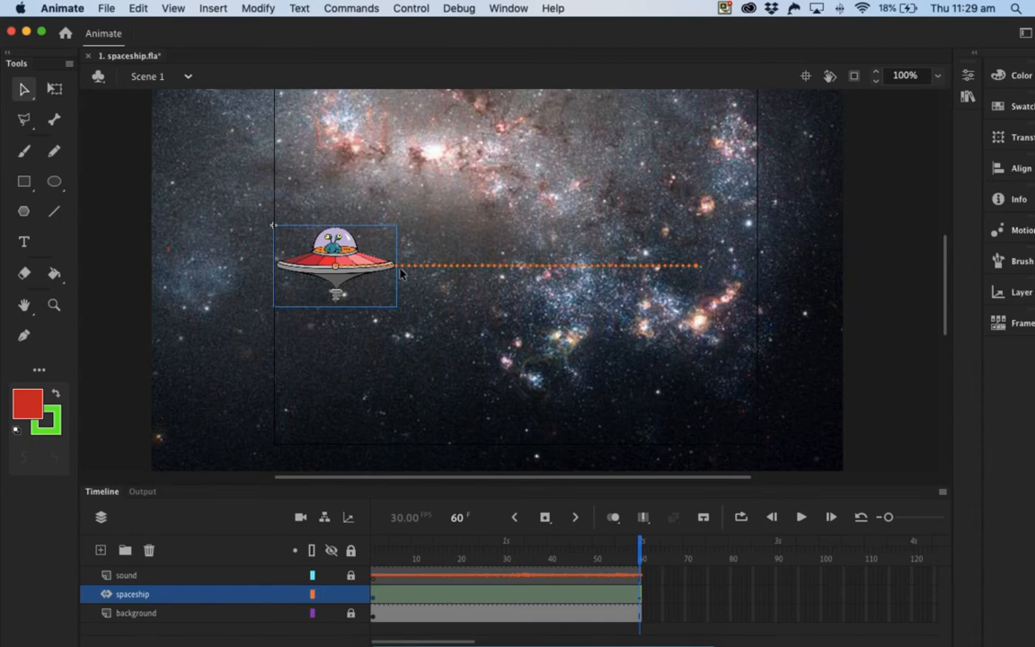
{"action": "left_click_drag", "start_coordinate": [641, 557], "coordinate": [334, 515]}
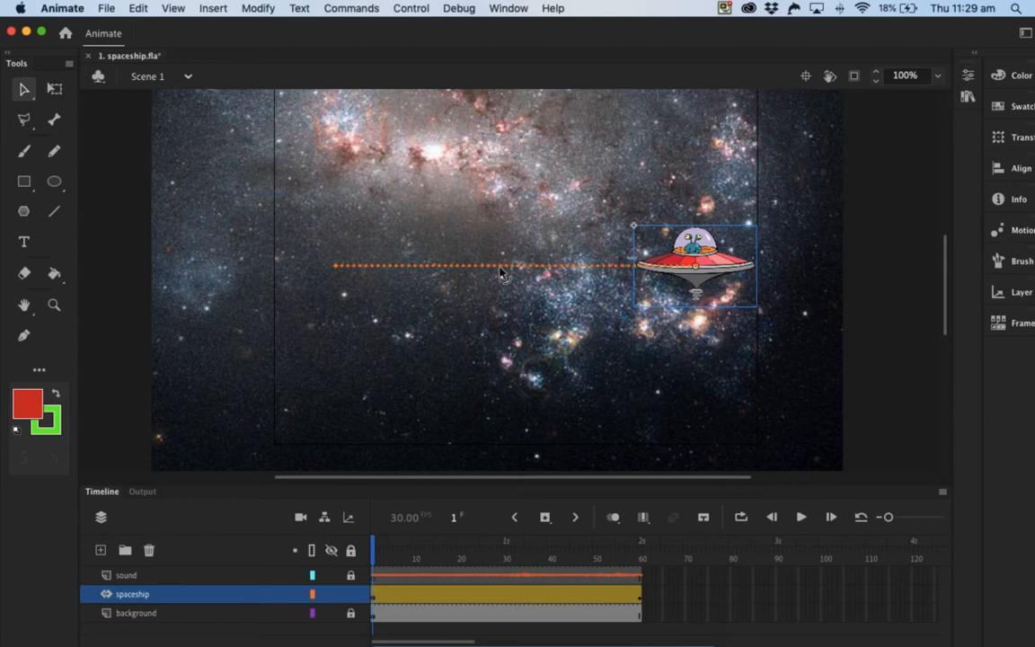
{"action": "left_click_drag", "start_coordinate": [500, 275], "coordinate": [716, 404]}
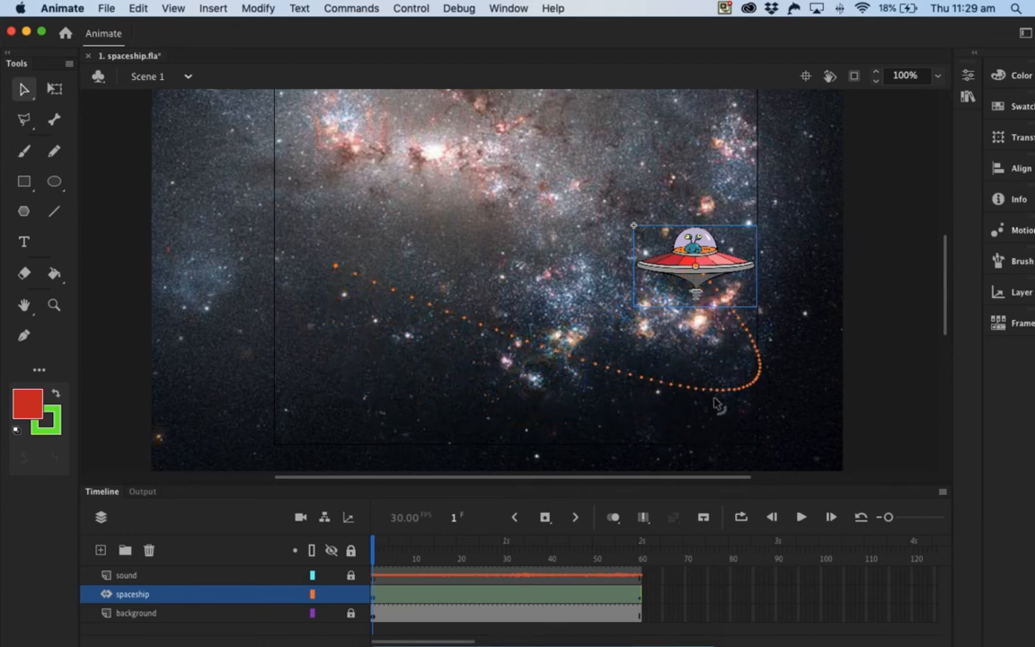
Step: Play the animation from frame 1 twice to preview the spaceship following the curved path
{"action": "left_click", "coordinate": [799, 518]}
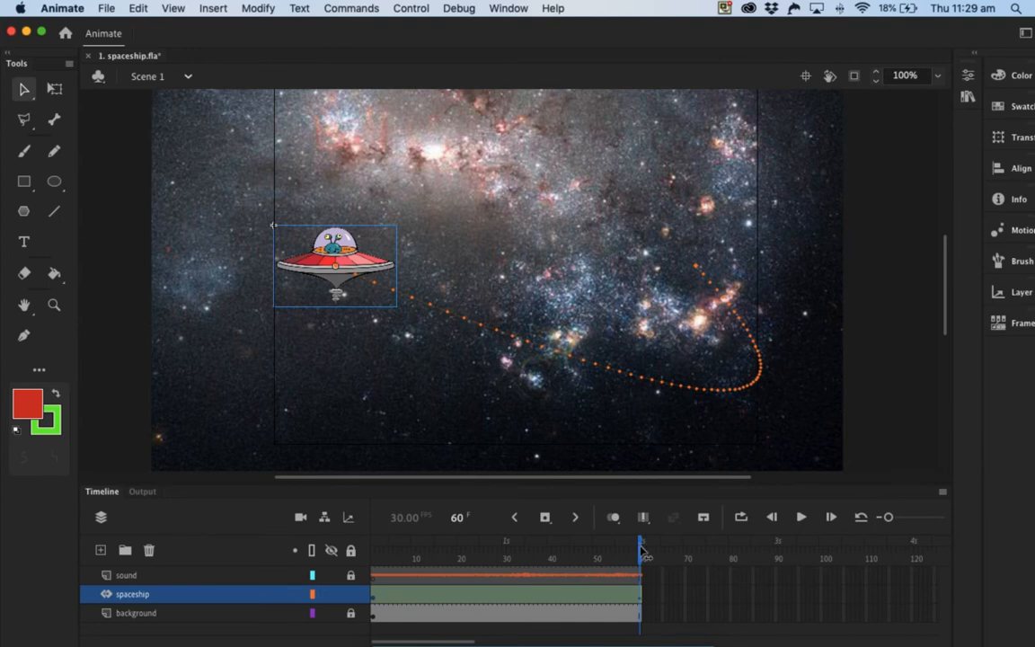
{"action": "left_click_drag", "start_coordinate": [641, 550], "coordinate": [328, 516]}
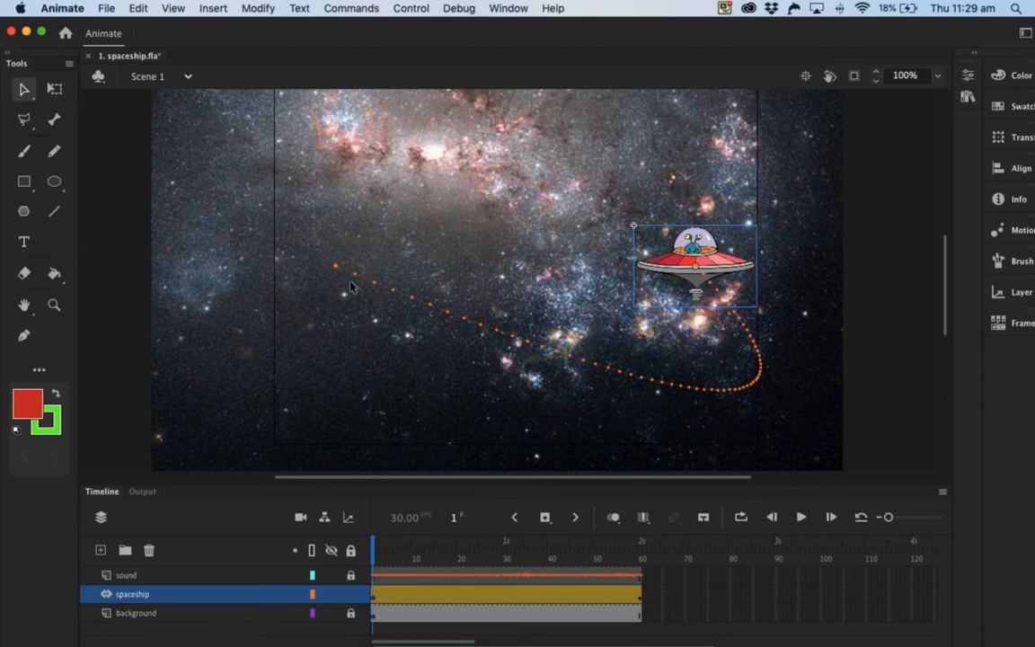
{"action": "left_click", "coordinate": [801, 517]}
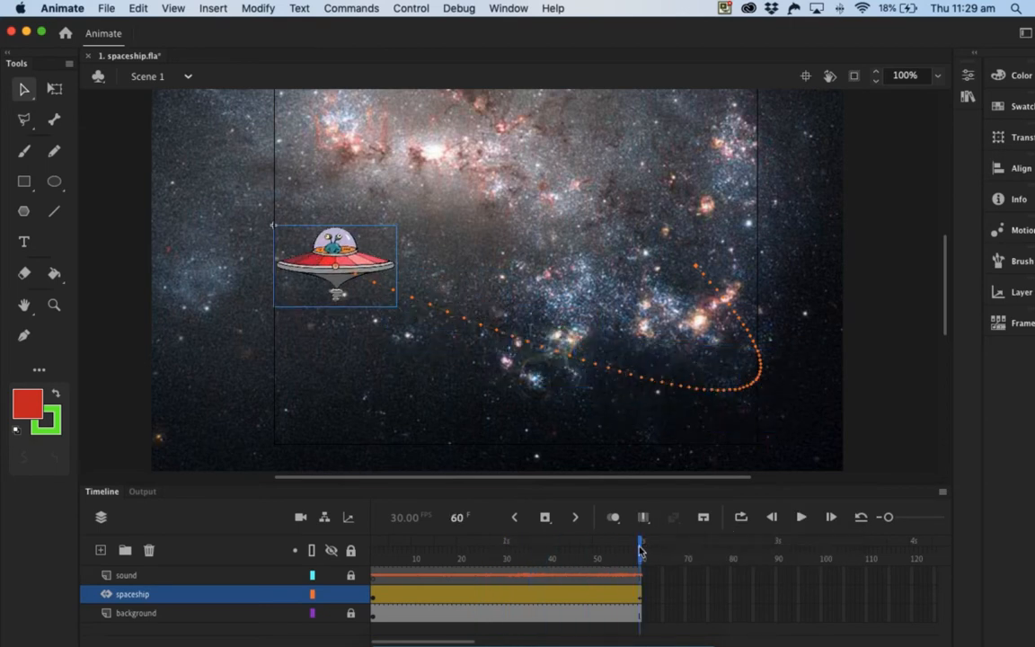
Step: Return to frame 1 and reshape the curved motion path back into a straight horizontal line
{"action": "left_click_drag", "start_coordinate": [641, 548], "coordinate": [357, 497]}
{"action": "left_click_drag", "start_coordinate": [745, 396], "coordinate": [519, 262]}
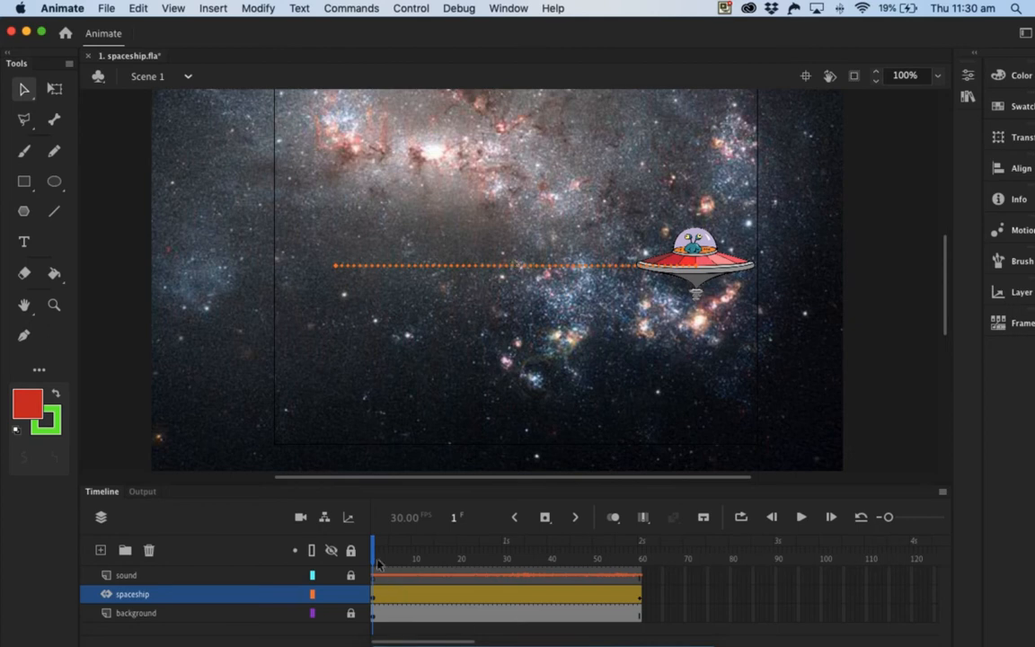
Step: Move the spaceship down at frame 5 and up to the upper middle of the stage at frame 17
{"action": "left_click_drag", "start_coordinate": [373, 550], "coordinate": [390, 550]}
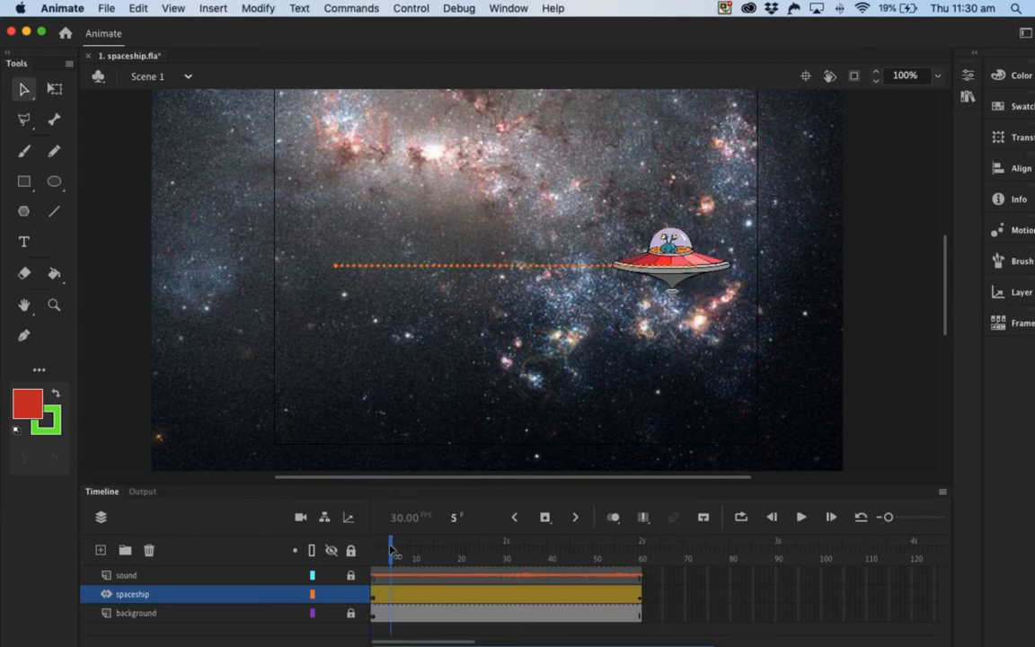
{"action": "left_click_drag", "start_coordinate": [659, 277], "coordinate": [658, 353]}
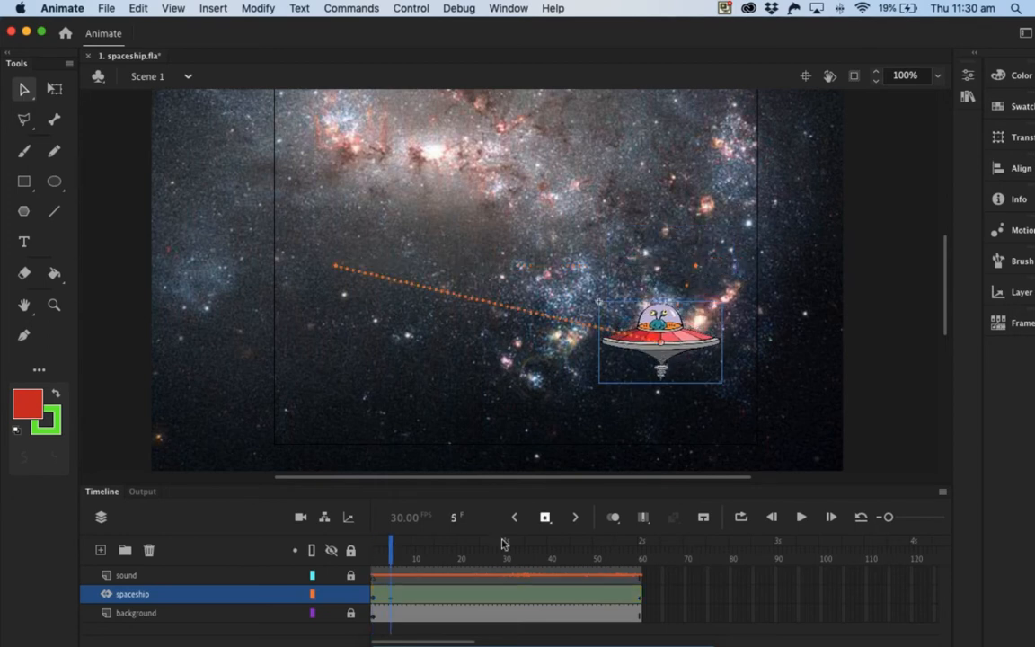
{"action": "left_click", "coordinate": [415, 599]}
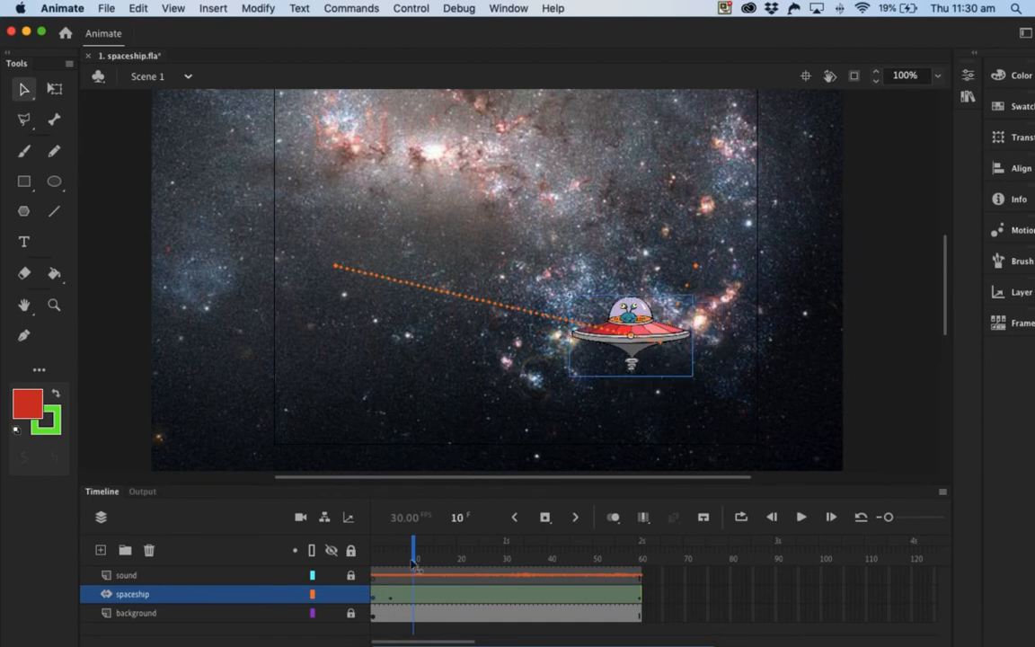
{"action": "left_click_drag", "start_coordinate": [411, 558], "coordinate": [446, 559]}
{"action": "left_click", "coordinate": [589, 321]}
{"action": "left_click_drag", "start_coordinate": [586, 319], "coordinate": [555, 191]}
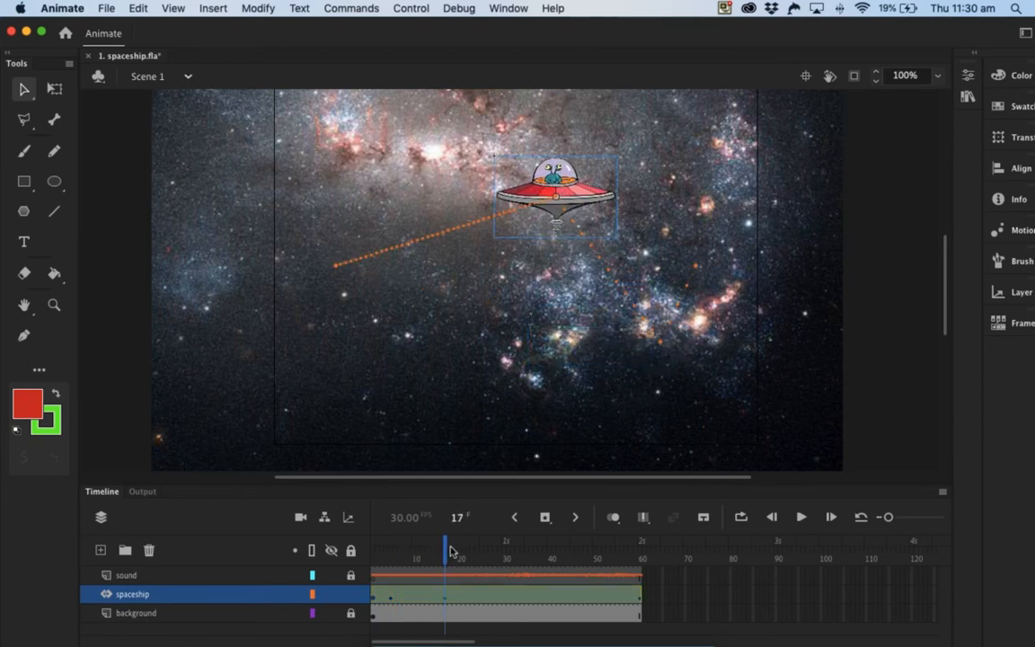
Step: Move the spaceship to the lower middle of the stage at frame 37 and to the upper left at frame 52
{"action": "left_click_drag", "start_coordinate": [446, 558], "coordinate": [535, 558]}
{"action": "left_click_drag", "start_coordinate": [454, 236], "coordinate": [490, 379]}
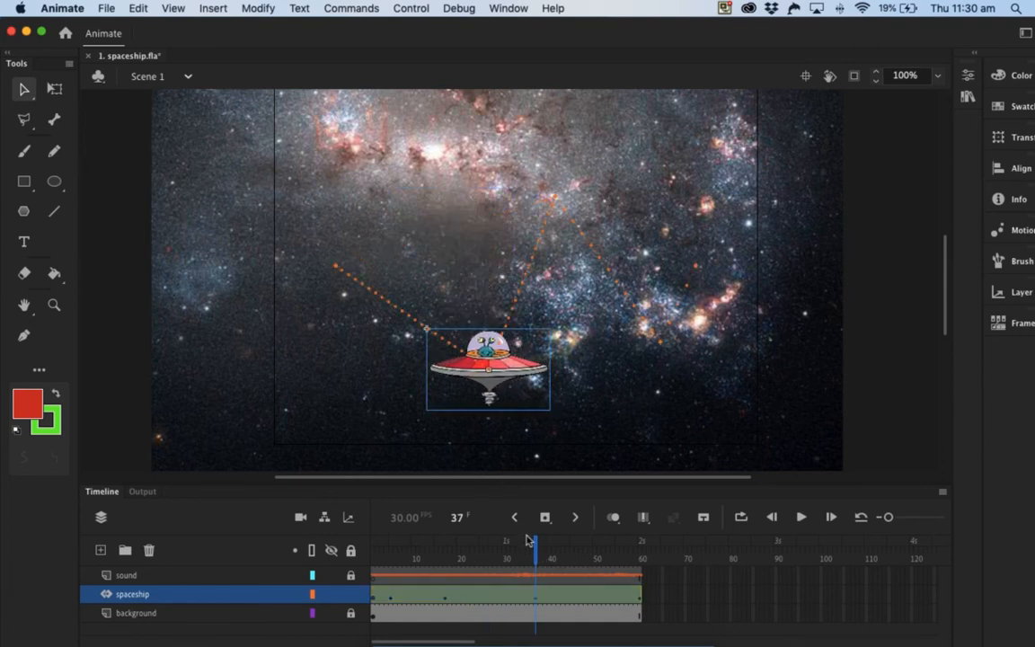
{"action": "left_click_drag", "start_coordinate": [536, 550], "coordinate": [605, 555]}
{"action": "left_click_drag", "start_coordinate": [400, 286], "coordinate": [399, 169]}
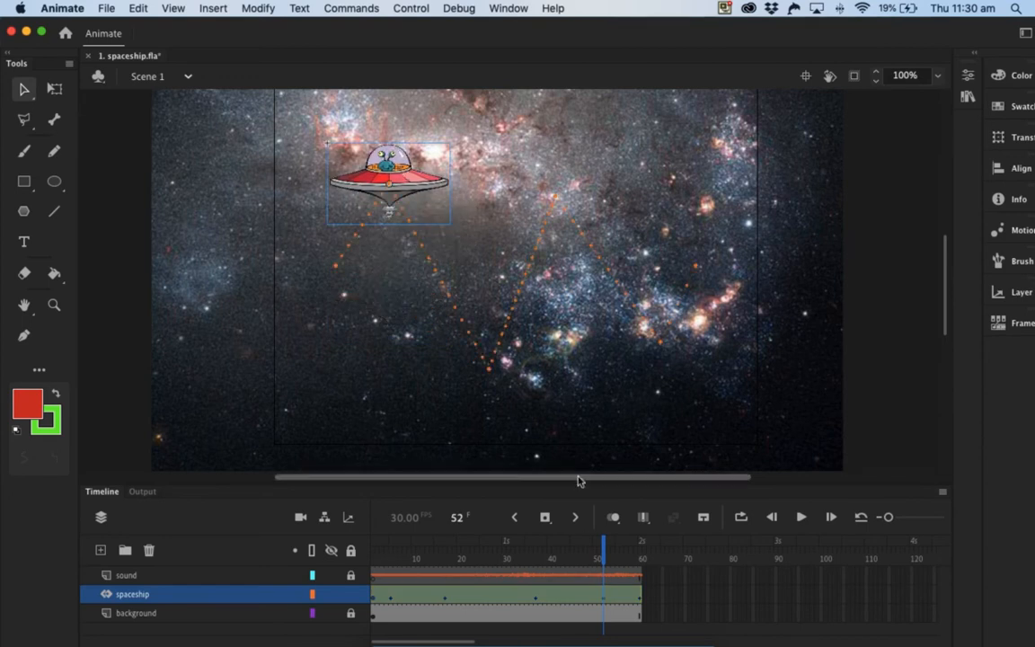
Step: Play the zigzag spaceship animation from frame 1 and rewind it to the start
{"action": "left_click_drag", "start_coordinate": [603, 545], "coordinate": [322, 518]}
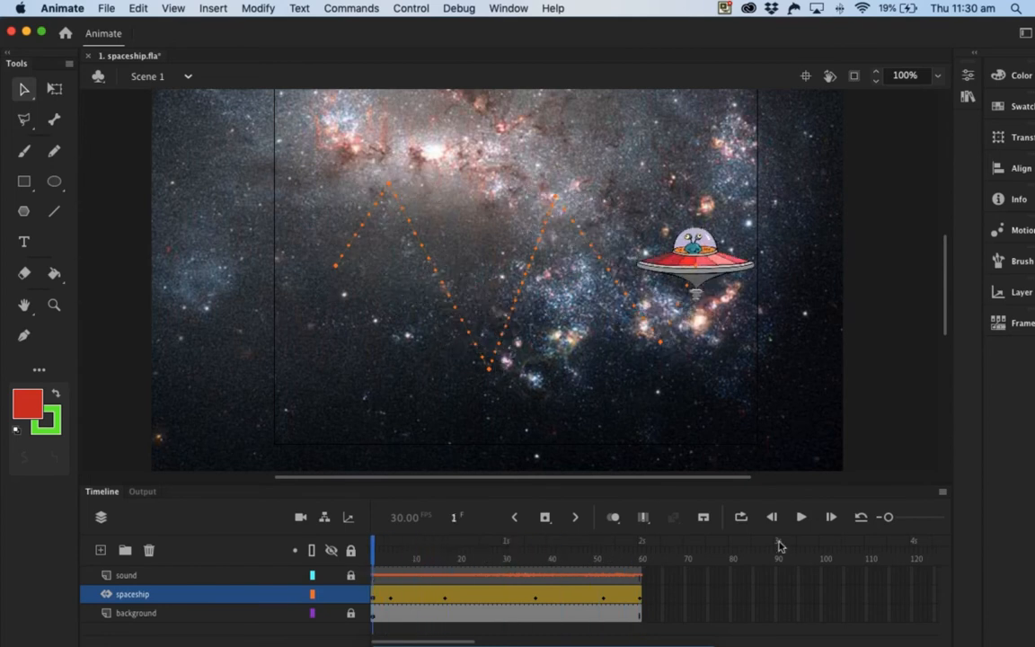
{"action": "left_click", "coordinate": [801, 518]}
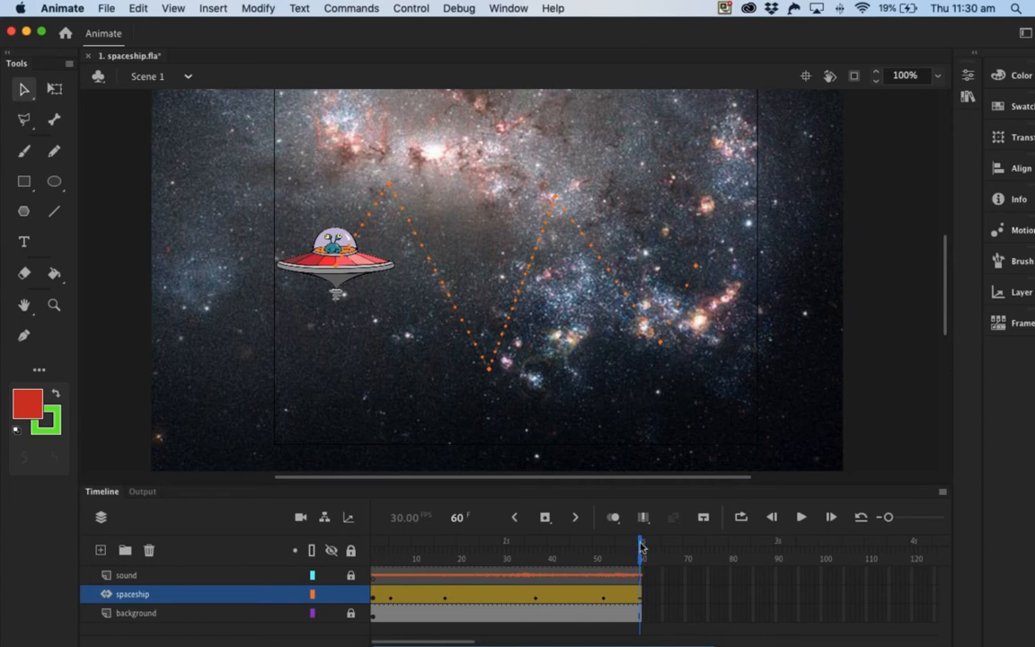
{"action": "left_click_drag", "start_coordinate": [644, 550], "coordinate": [260, 519]}
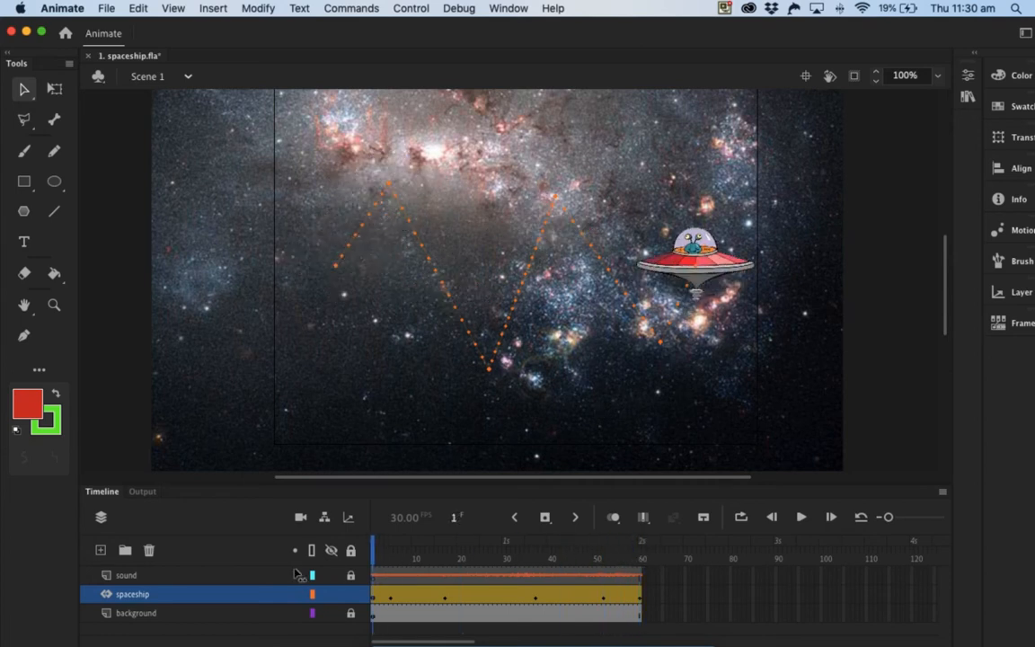
Step: Set the spaceship motion tween's rotation to Counter clockwise with a count of 3
{"action": "left_click", "coordinate": [381, 595]}
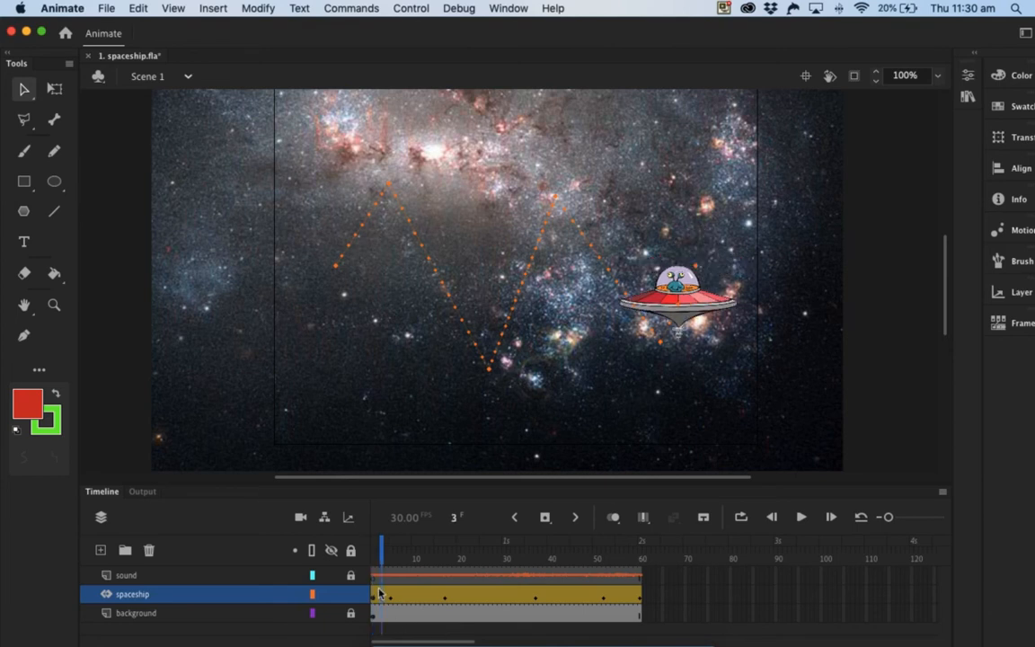
{"action": "left_click", "coordinate": [973, 52]}
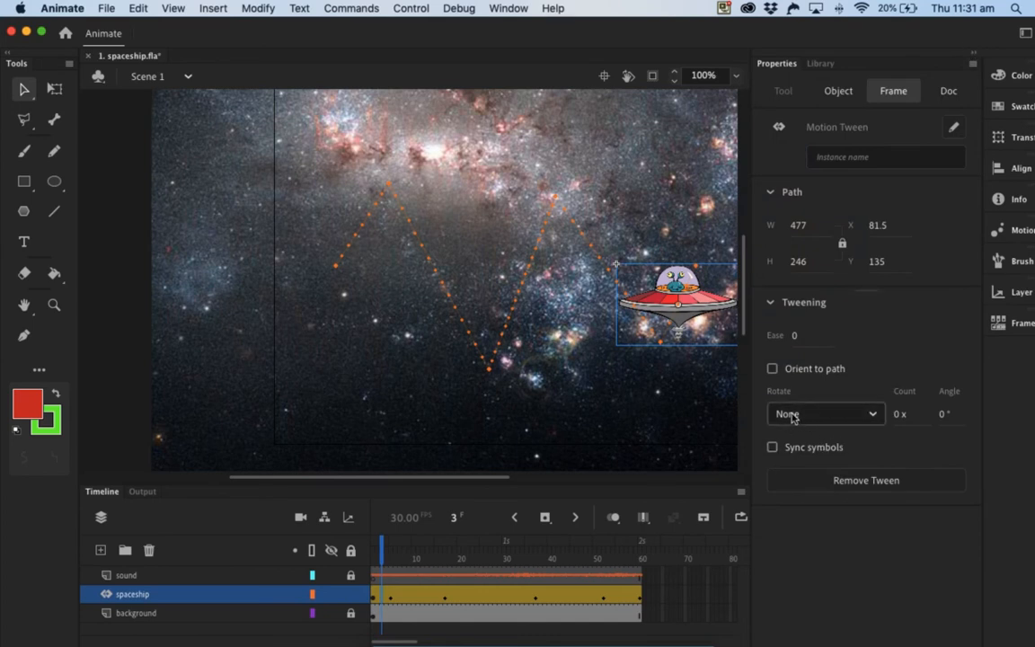
{"action": "left_click", "coordinate": [873, 414]}
{"action": "left_click", "coordinate": [814, 492]}
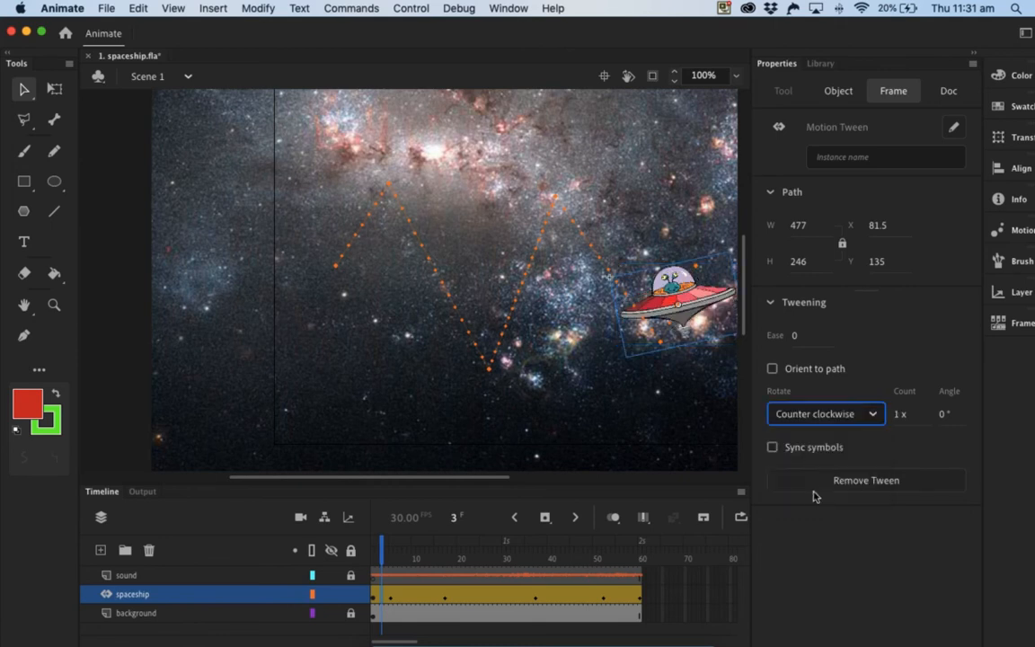
{"action": "left_click", "coordinate": [893, 415]}
{"action": "type", "text": "3"}
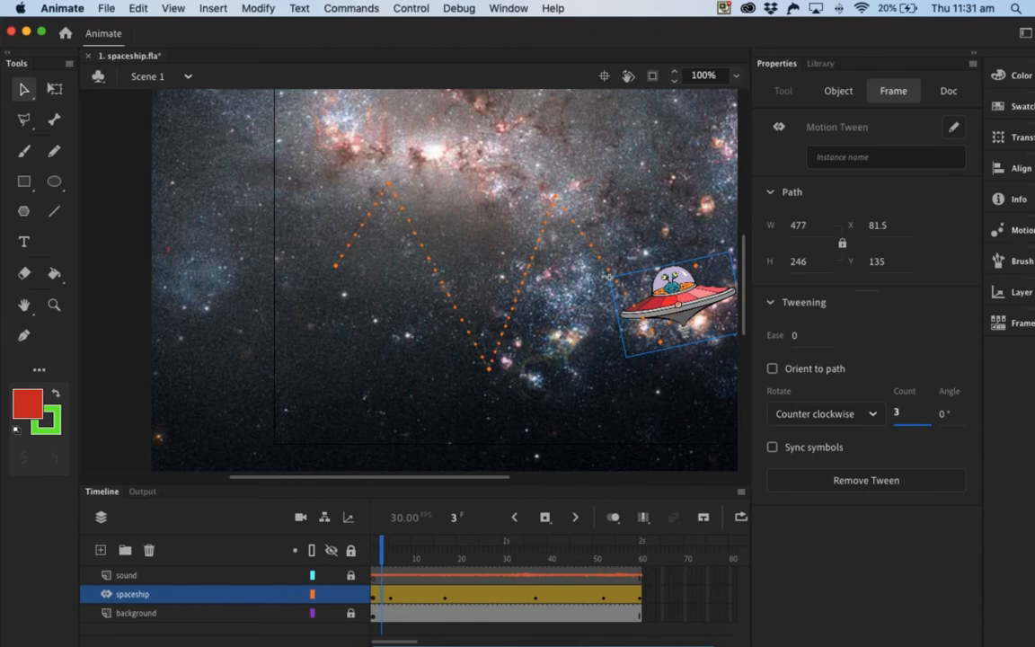
{"action": "left_click", "coordinate": [971, 52]}
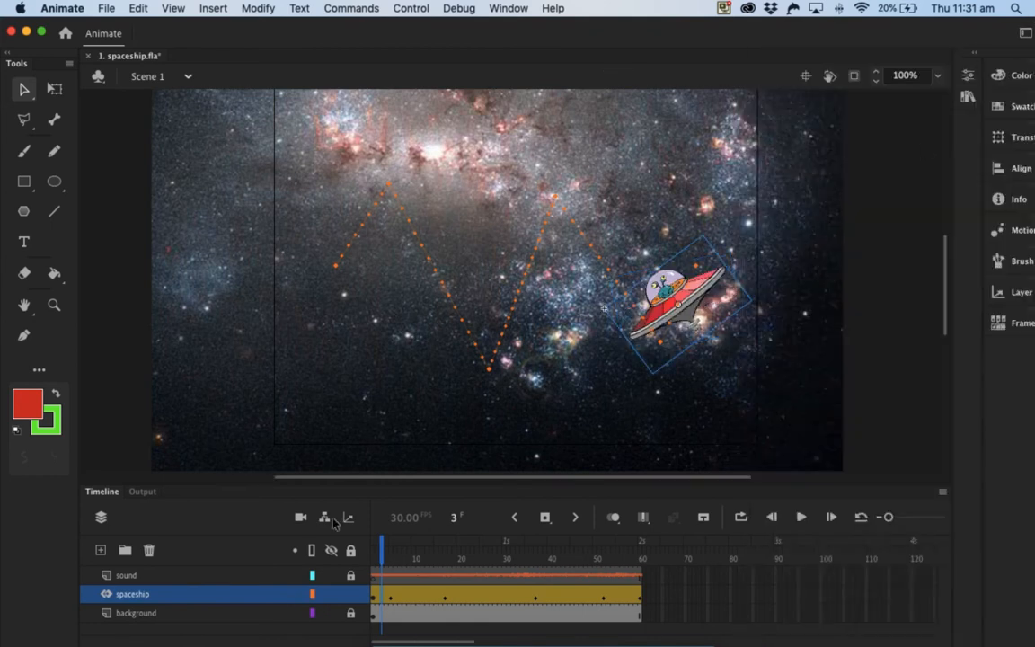
Step: Play the animation from frame 1 to preview the rotating spaceship
{"action": "mouse_move", "coordinate": [382, 547]}
{"action": "left_mouse_down"}
{"action": "mouse_move", "coordinate": [357, 551]}
{"action": "mouse_move", "coordinate": [376, 551]}
{"action": "left_mouse_up"}
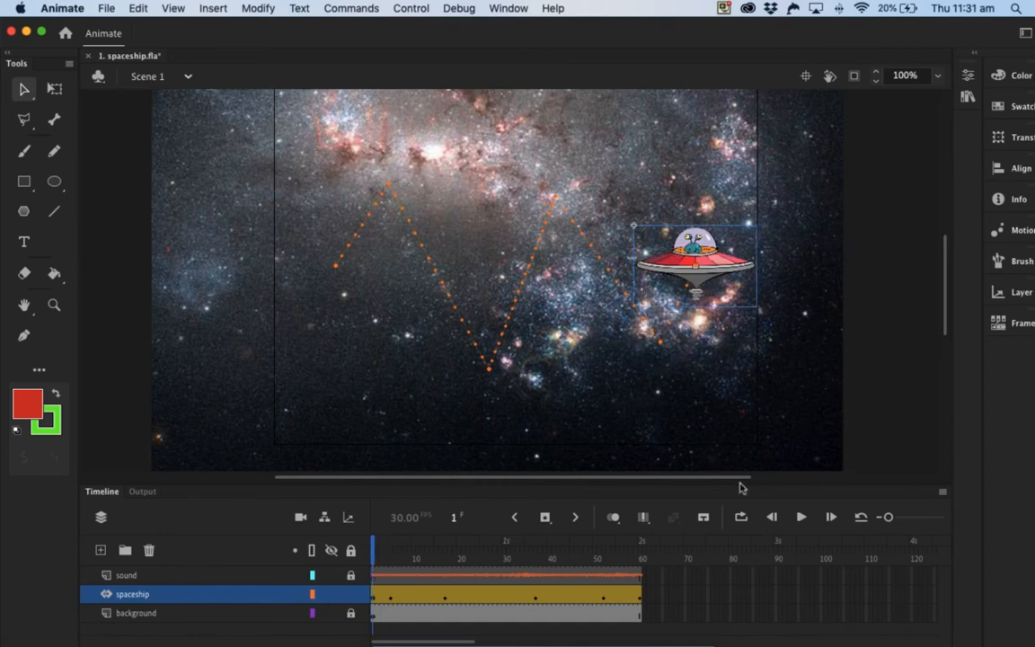
{"action": "left_click", "coordinate": [801, 517]}
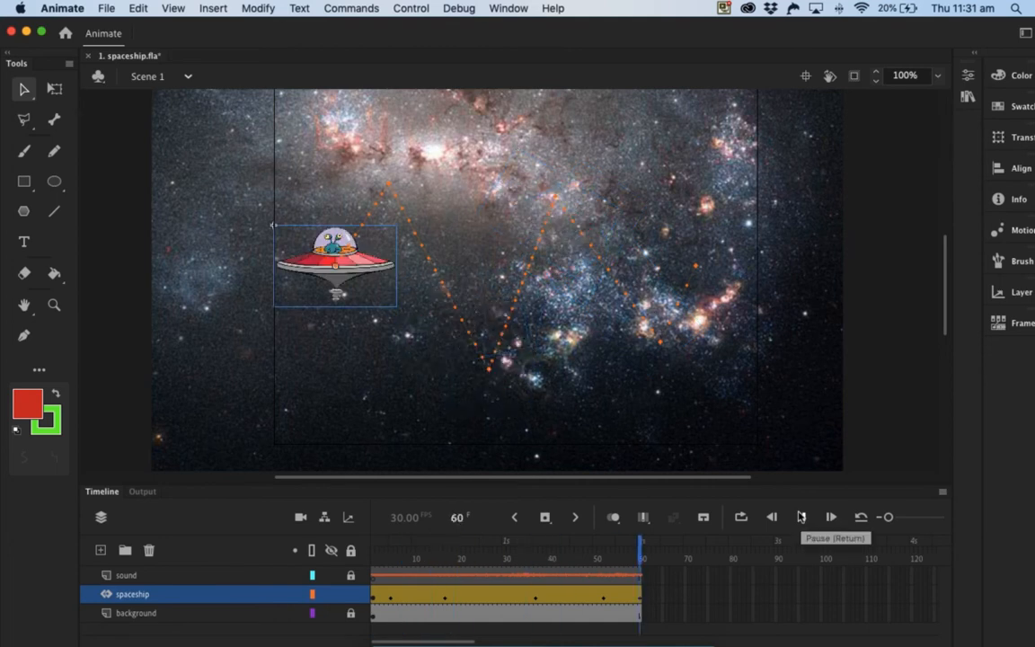
Step: Set the rotation of the spaceship's motion tween to None
{"action": "left_click_drag", "start_coordinate": [645, 552], "coordinate": [367, 552]}
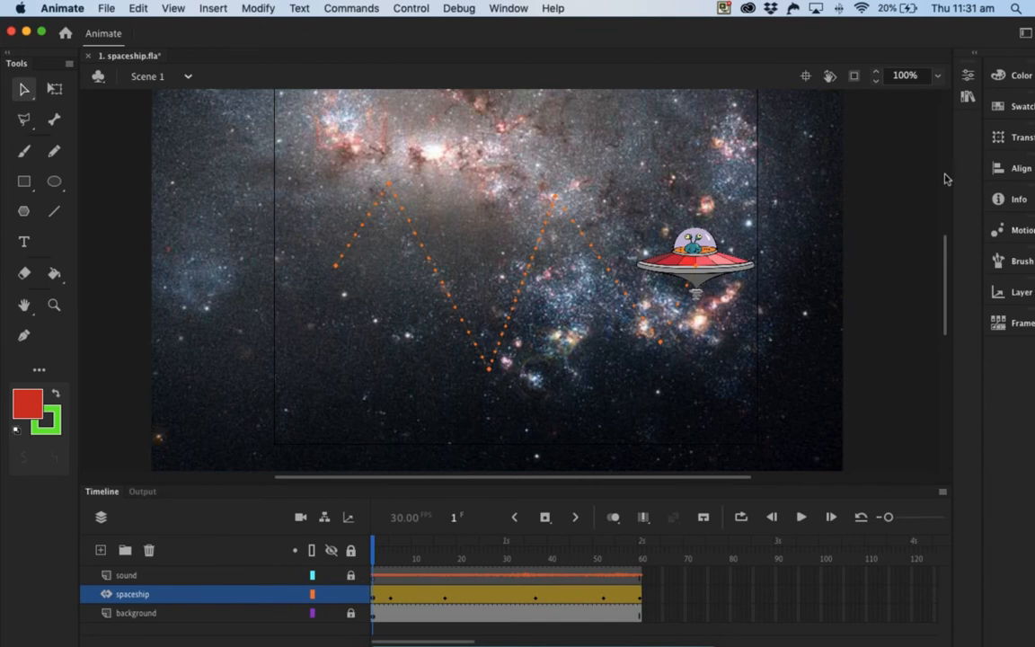
{"action": "left_click", "coordinate": [969, 53]}
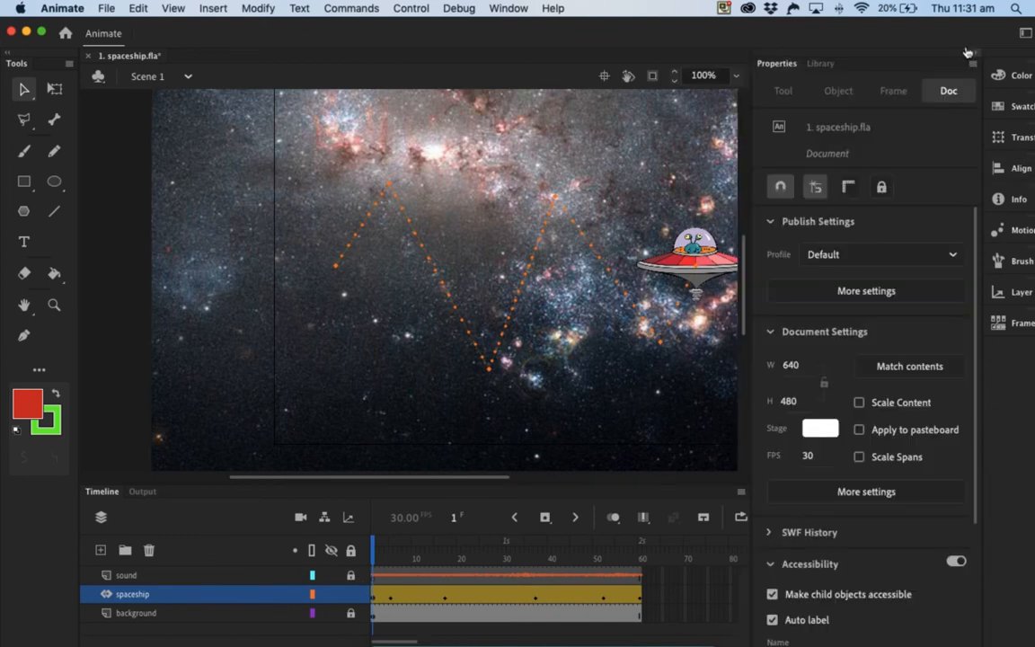
{"action": "left_click", "coordinate": [388, 600]}
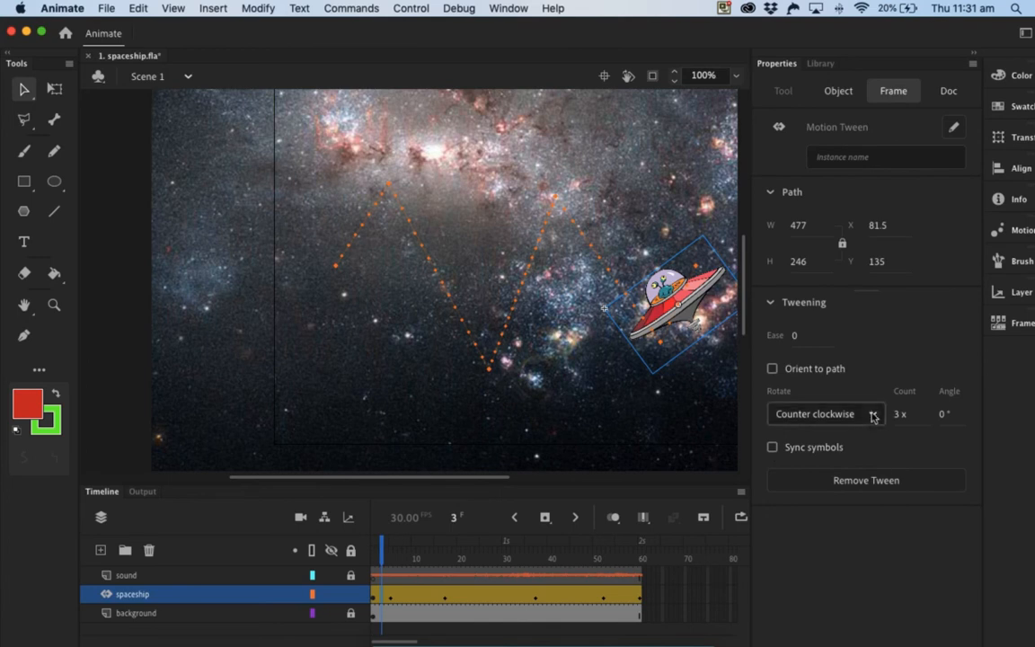
{"action": "left_click", "coordinate": [858, 416]}
{"action": "left_click", "coordinate": [746, 440]}
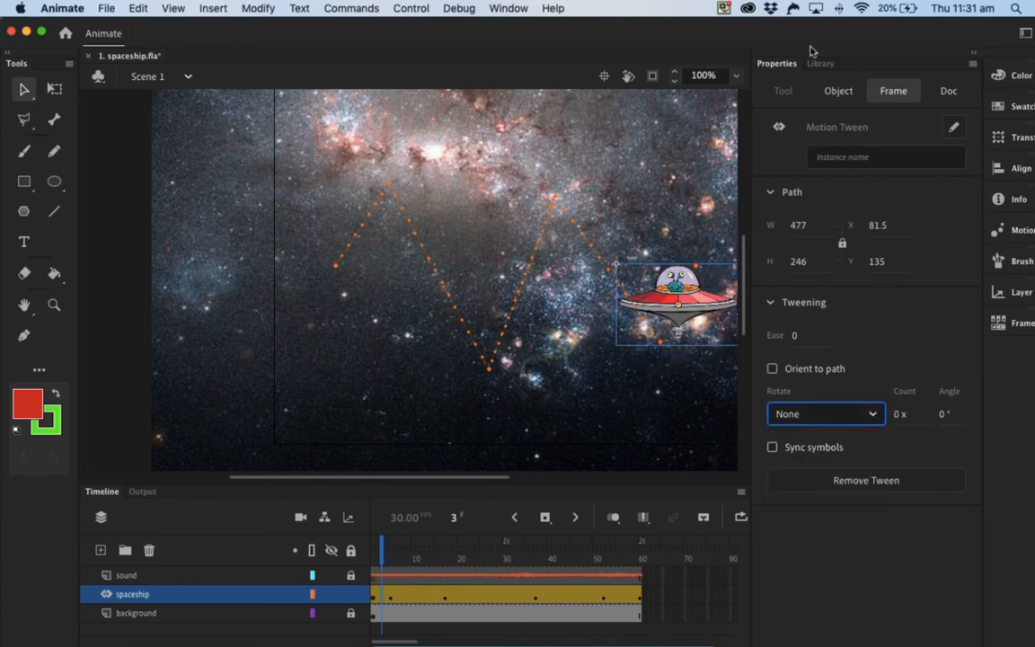
{"action": "left_click", "coordinate": [964, 53]}
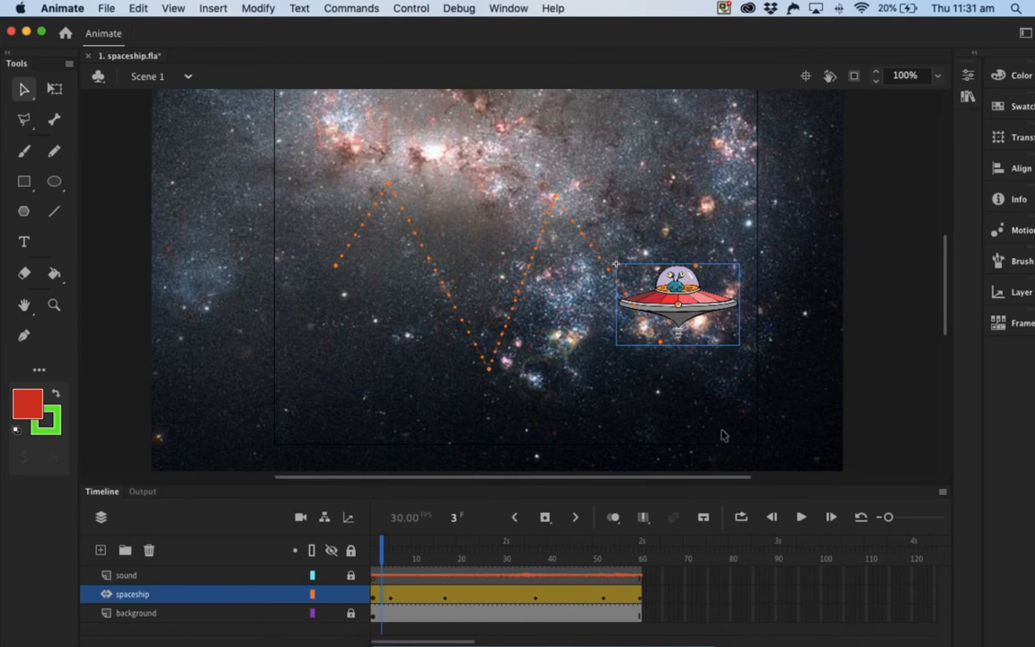
Step: Scale the spaceship down to a small size at frame 1 and up to a very large size at frame 60
{"action": "left_click_drag", "start_coordinate": [381, 550], "coordinate": [368, 550]}
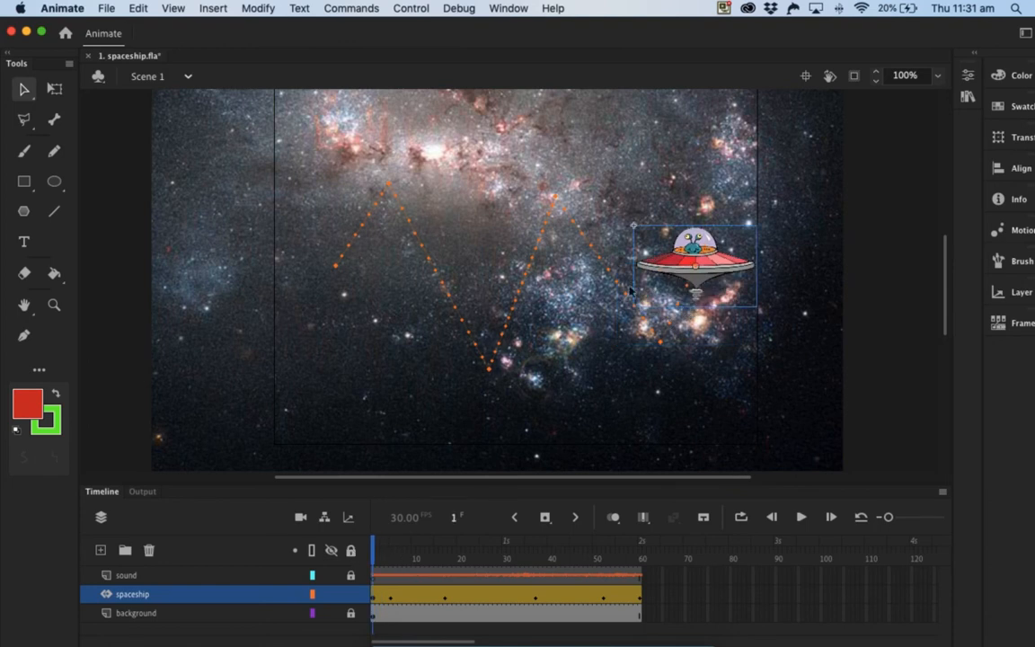
{"action": "left_click", "coordinate": [53, 89]}
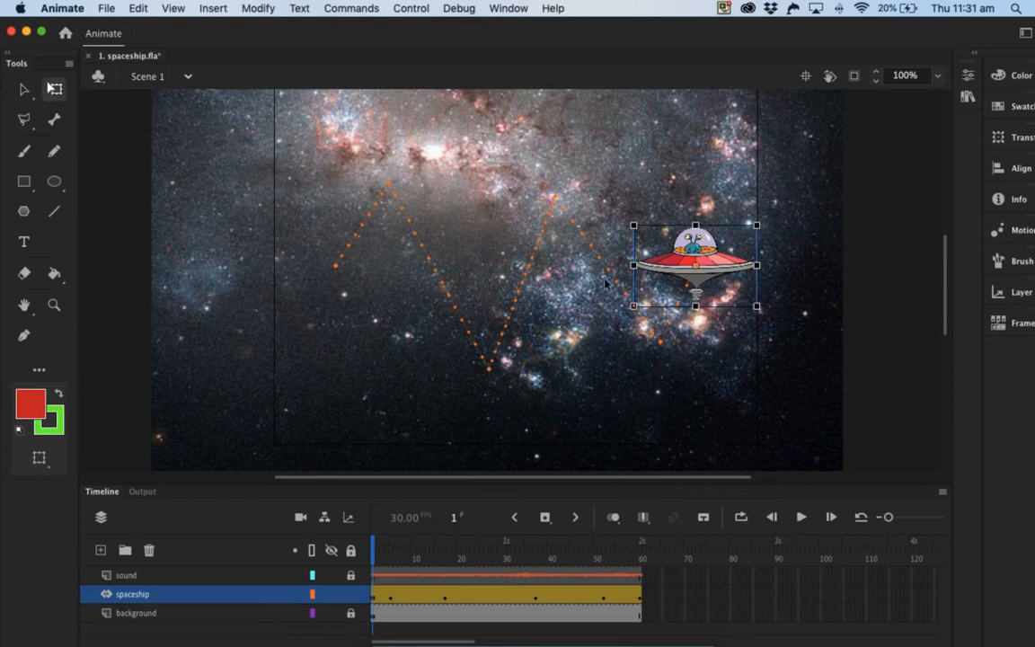
{"action": "left_click_drag", "start_coordinate": [626, 214], "coordinate": [663, 237]}
{"action": "left_click_drag", "start_coordinate": [374, 547], "coordinate": [642, 550]}
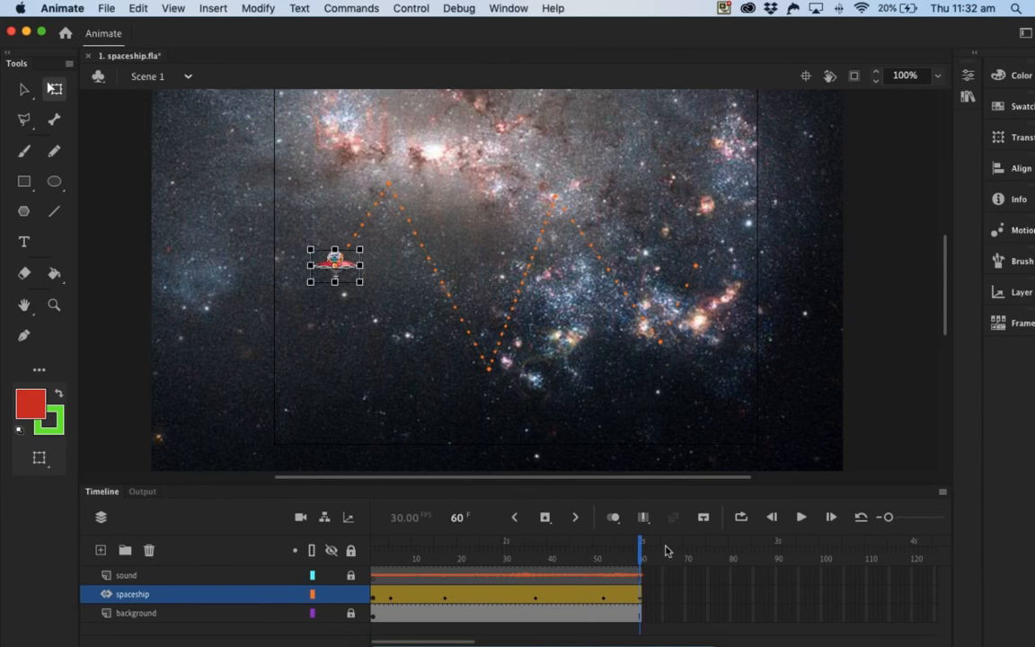
{"action": "left_click_drag", "start_coordinate": [368, 298], "coordinate": [514, 439]}
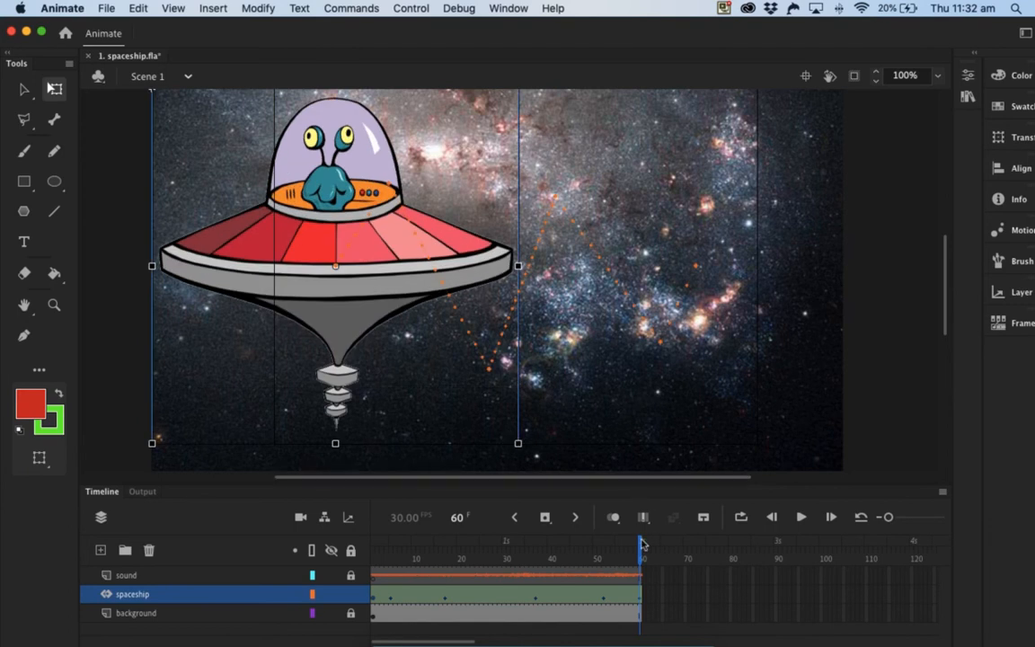
Step: Play the animation from frame 1 to preview the spaceship growing along its path
{"action": "left_click_drag", "start_coordinate": [641, 540], "coordinate": [288, 557]}
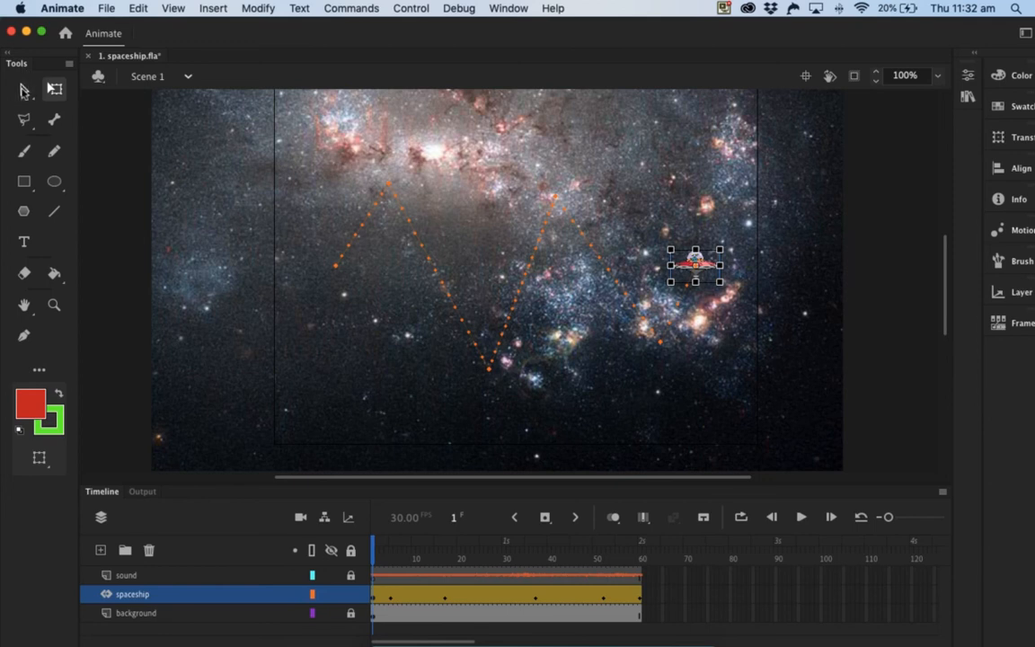
{"action": "key", "text": "v"}
{"action": "left_click", "coordinate": [800, 516]}
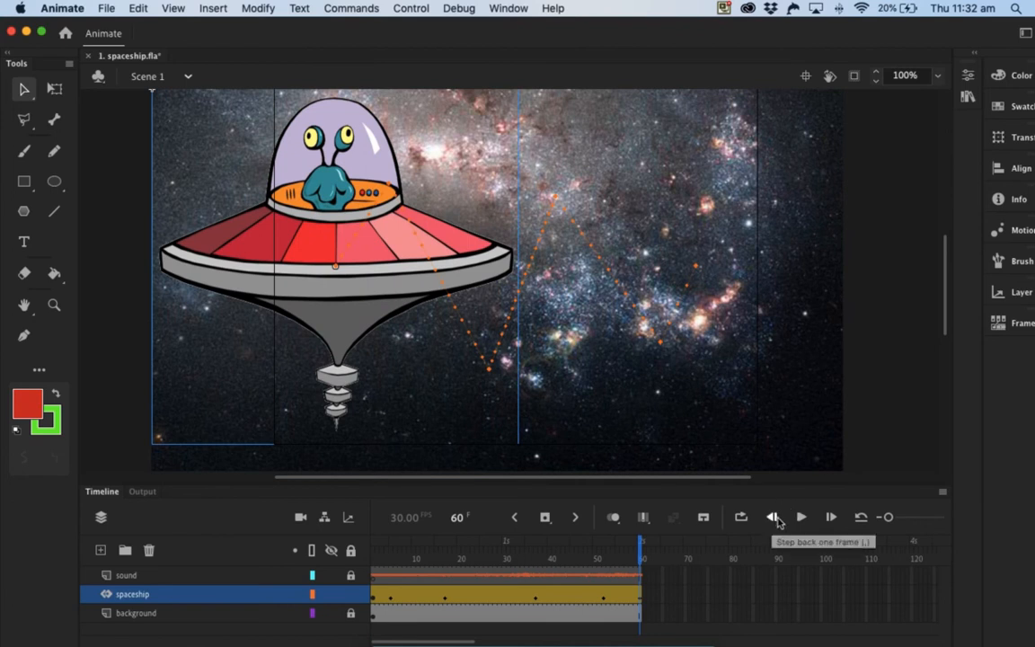
Step: Scale the spaceship down to a tiny size at frame 60 and enlarge it to more than half the stage width at frame 1
{"action": "left_click", "coordinate": [54, 90]}
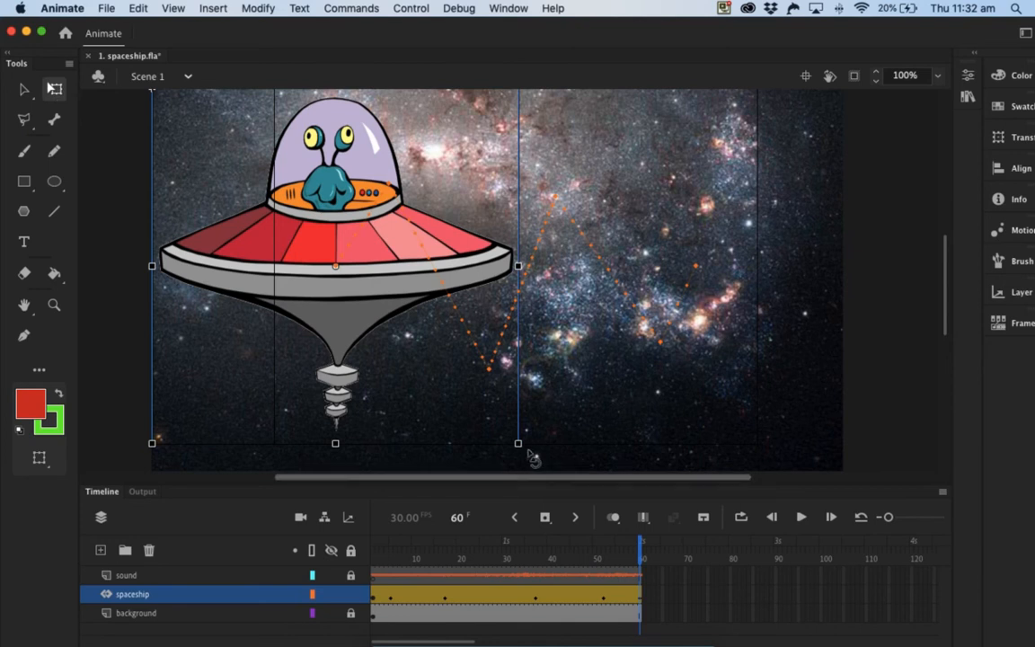
{"action": "left_click_drag", "start_coordinate": [514, 433], "coordinate": [352, 272]}
{"action": "key", "text": "Return"}
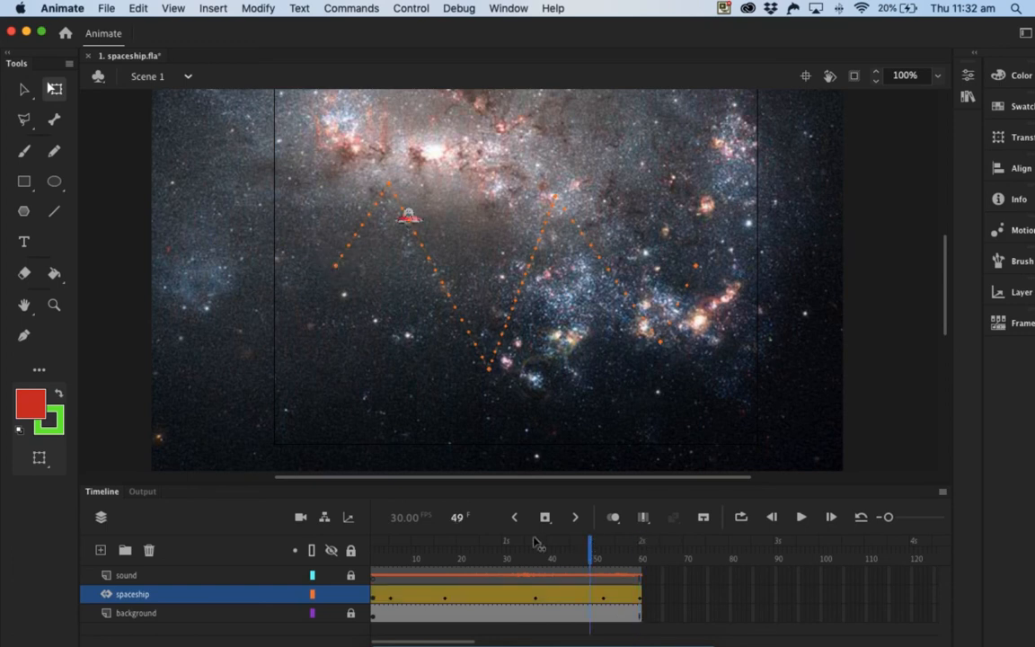
{"action": "left_click_drag", "start_coordinate": [335, 559], "coordinate": [332, 557]}
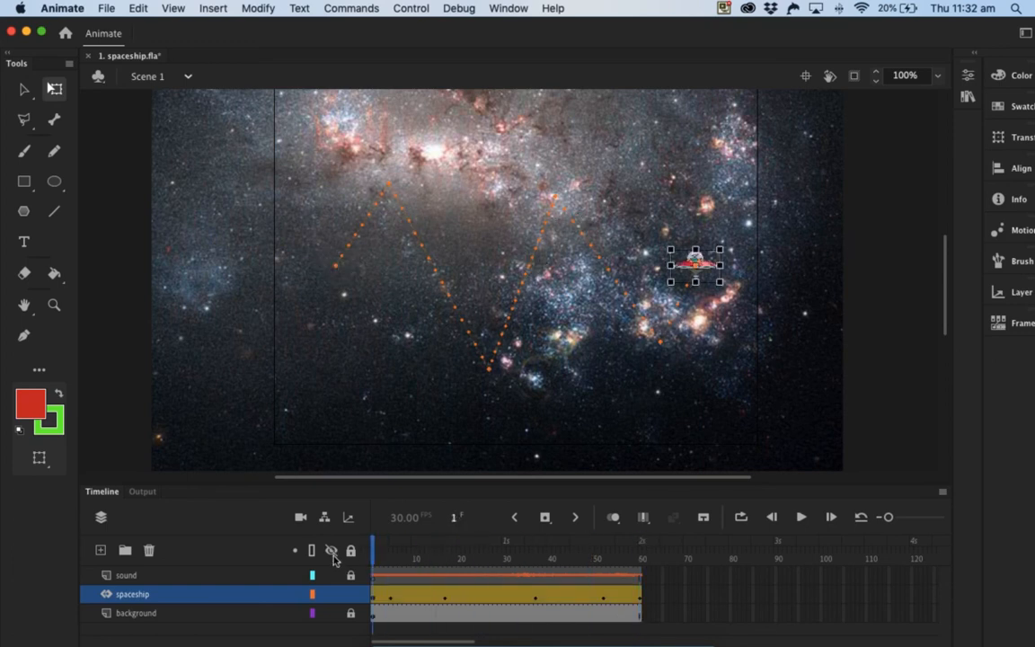
{"action": "left_click_drag", "start_coordinate": [719, 281], "coordinate": [852, 469]}
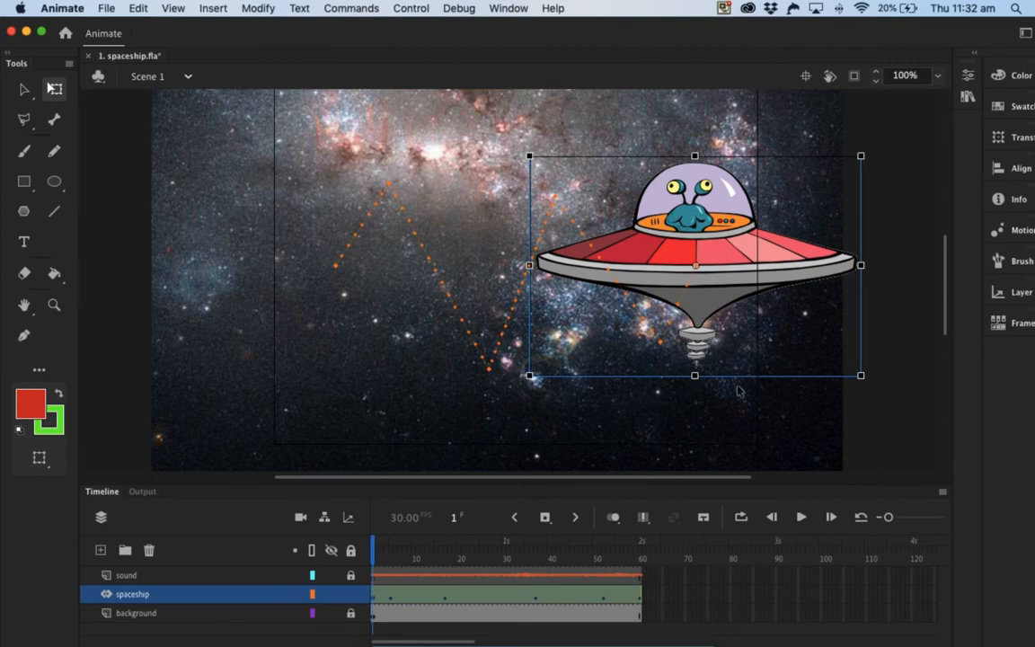
Step: Play the animation from frame 1 to preview the shrinking spaceship, and rewind it to the start
{"action": "left_click", "coordinate": [24, 89]}
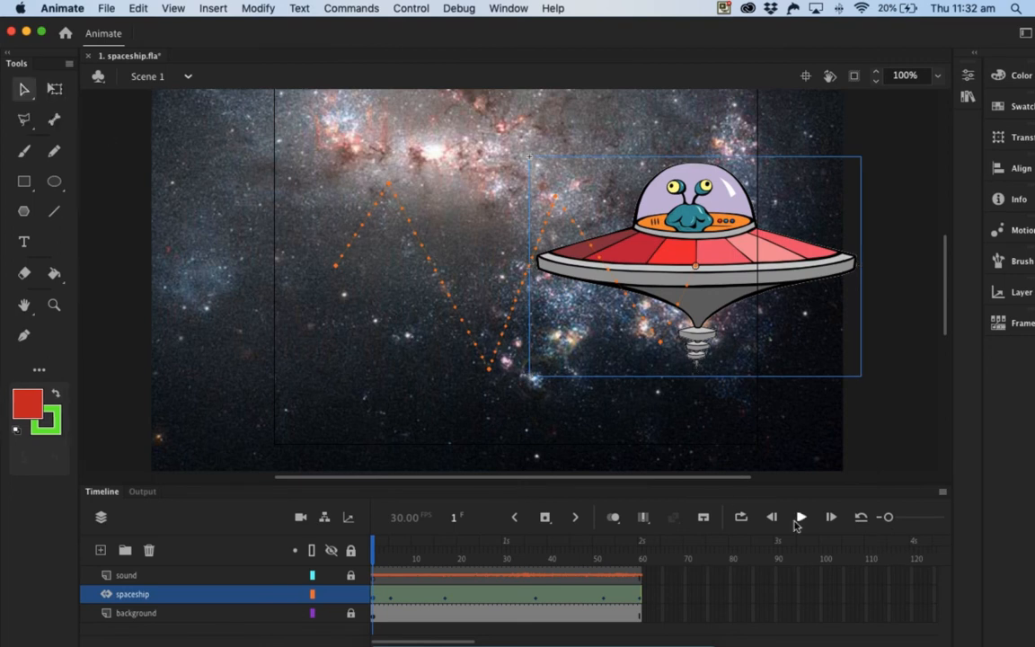
{"action": "left_click", "coordinate": [800, 518]}
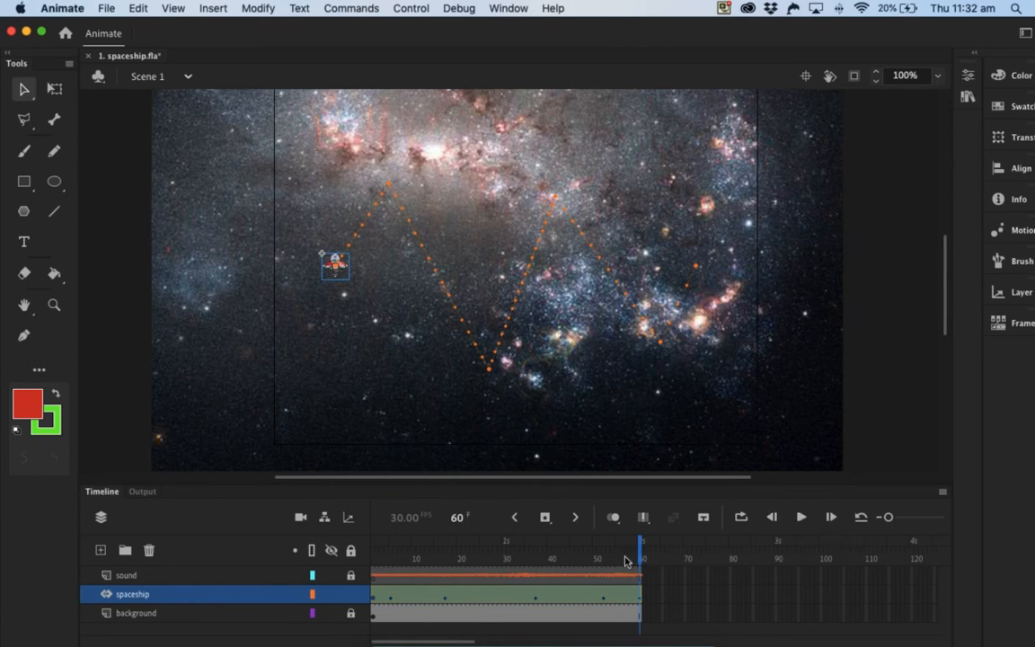
{"action": "left_click_drag", "start_coordinate": [640, 545], "coordinate": [351, 575]}
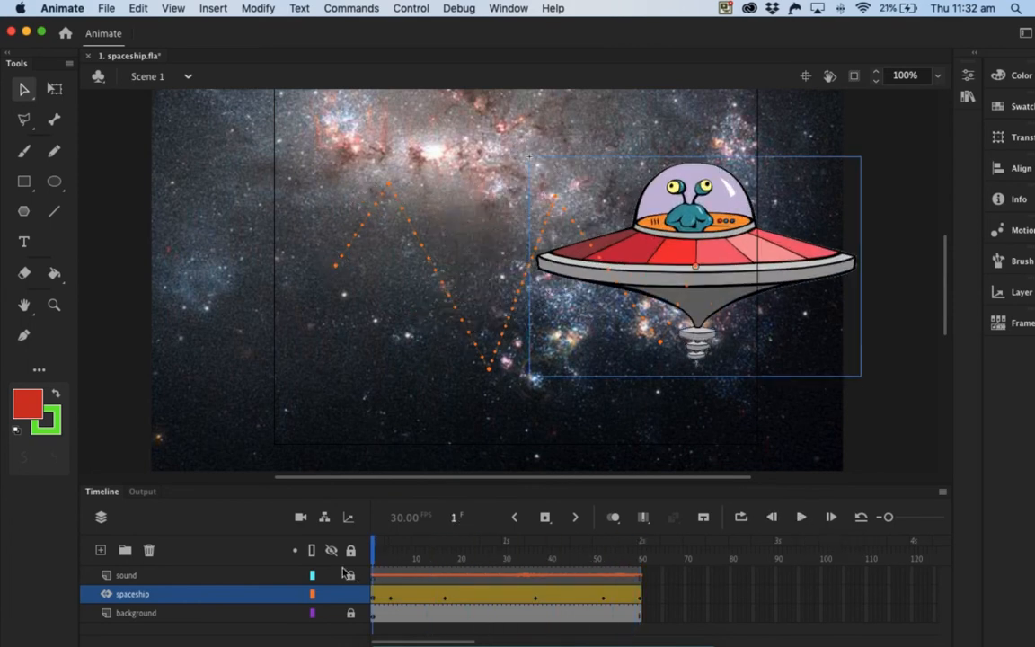